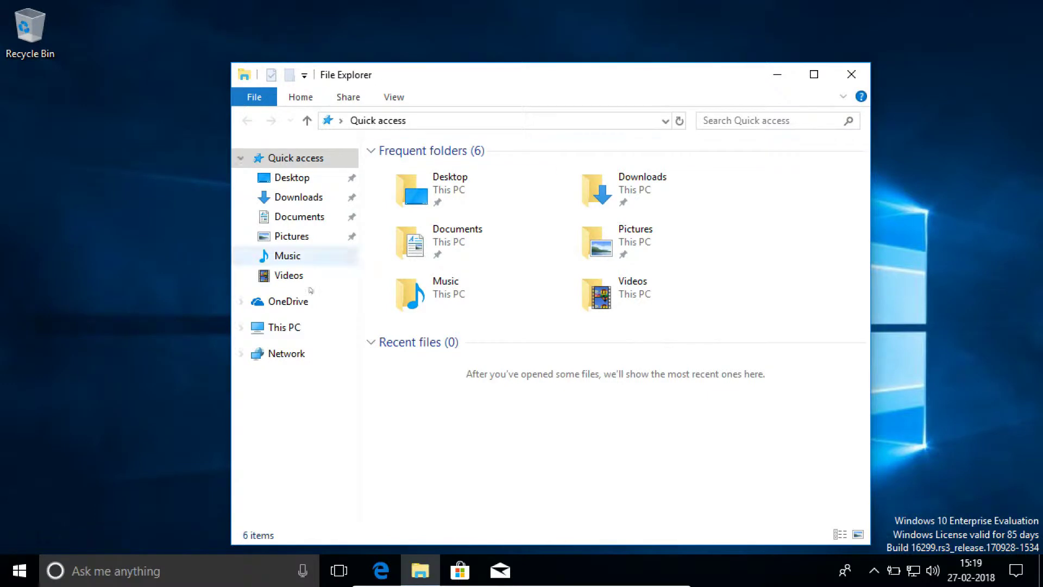
Select This PC in File Explorer's navigation pane and bring up its context menu.
{"action": "left_click", "coordinate": [275, 327]}
{"action": "right_click", "coordinate": [275, 328]}
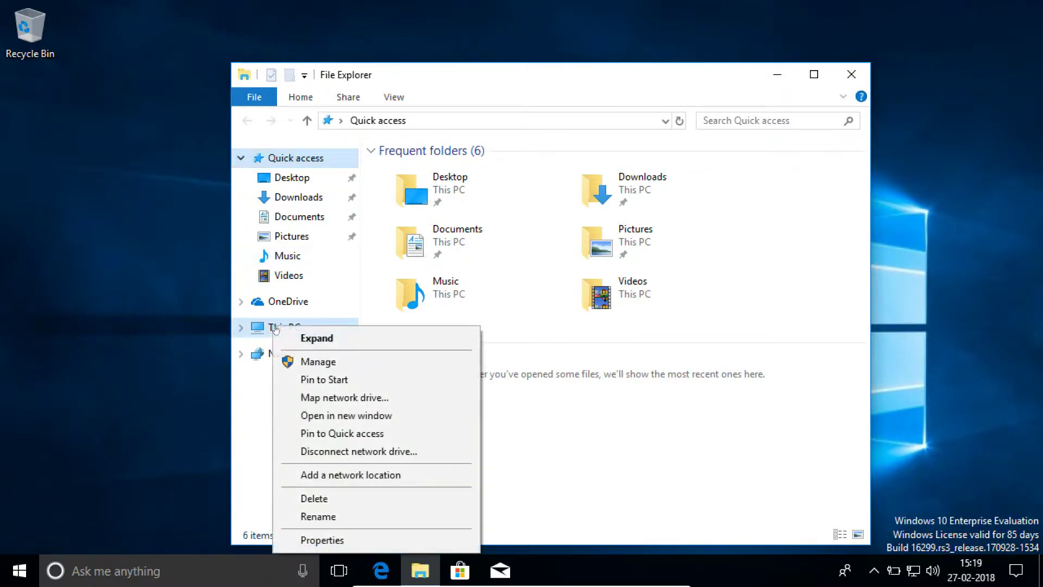
Open This PC's Properties, maximize the System window, and go to Change settings.
{"action": "left_click", "coordinate": [353, 546]}
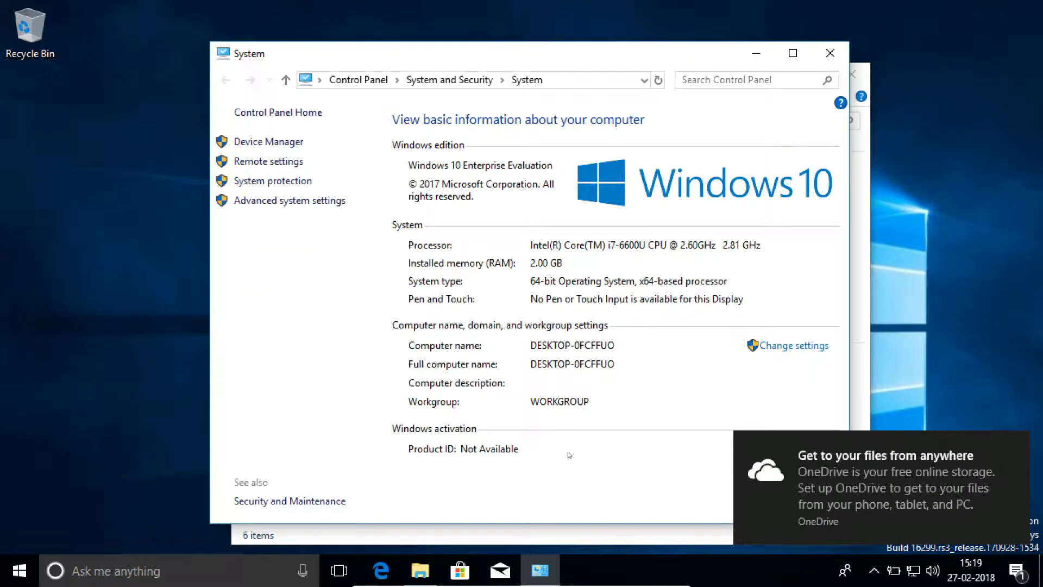
{"action": "left_click", "coordinate": [792, 54]}
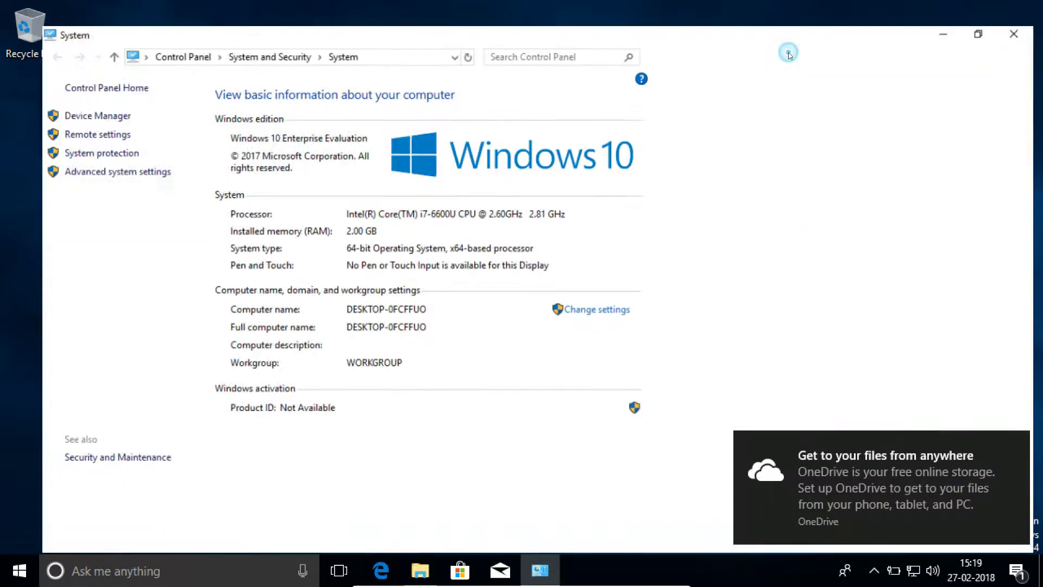
{"action": "left_click", "coordinate": [977, 299]}
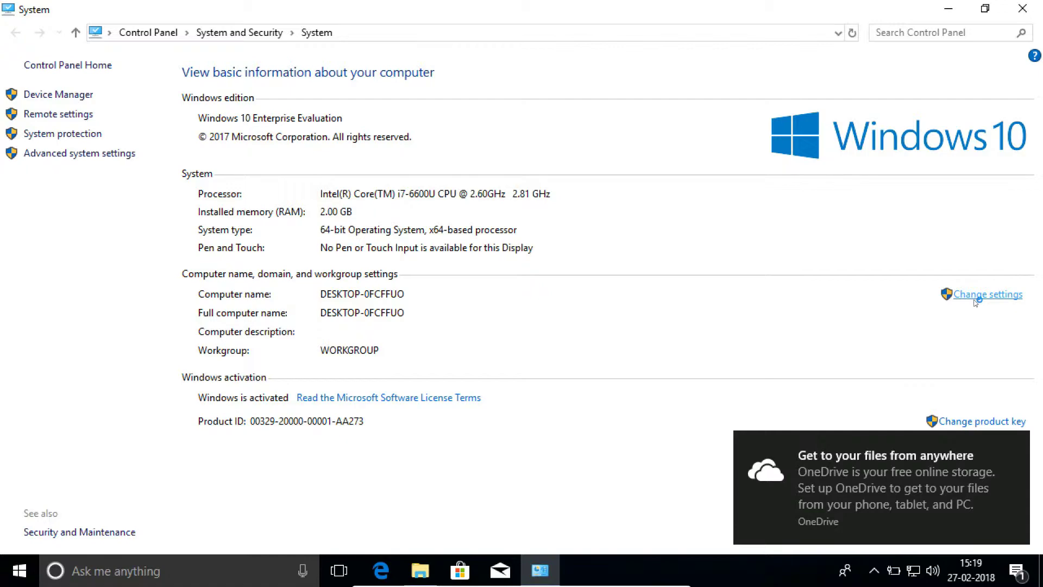
Rename the computer to MTWS01, acknowledge the restart notice, and close System Properties.
{"action": "left_click", "coordinate": [325, 305]}
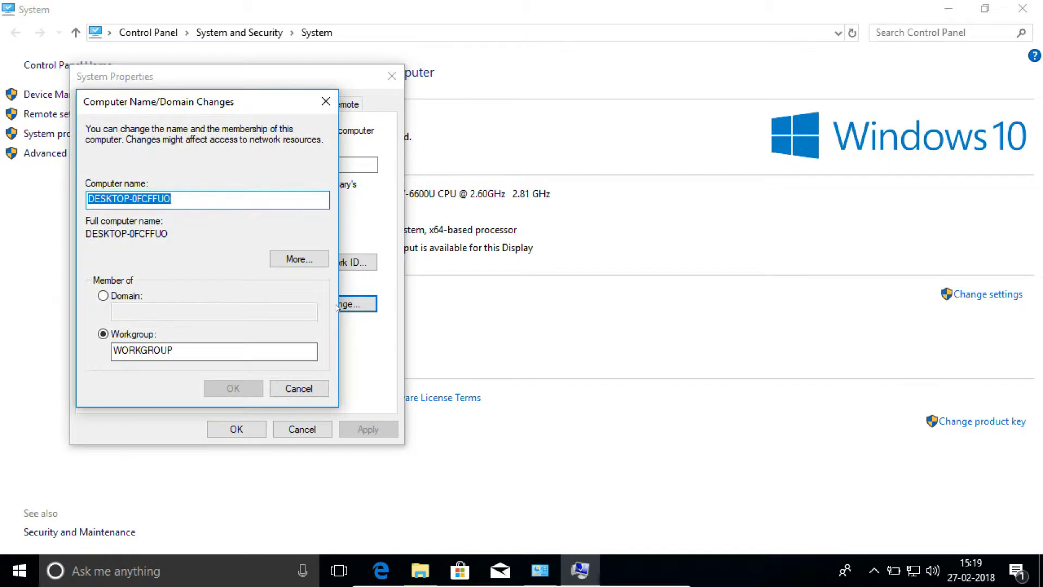
{"action": "type", "text": "M"}
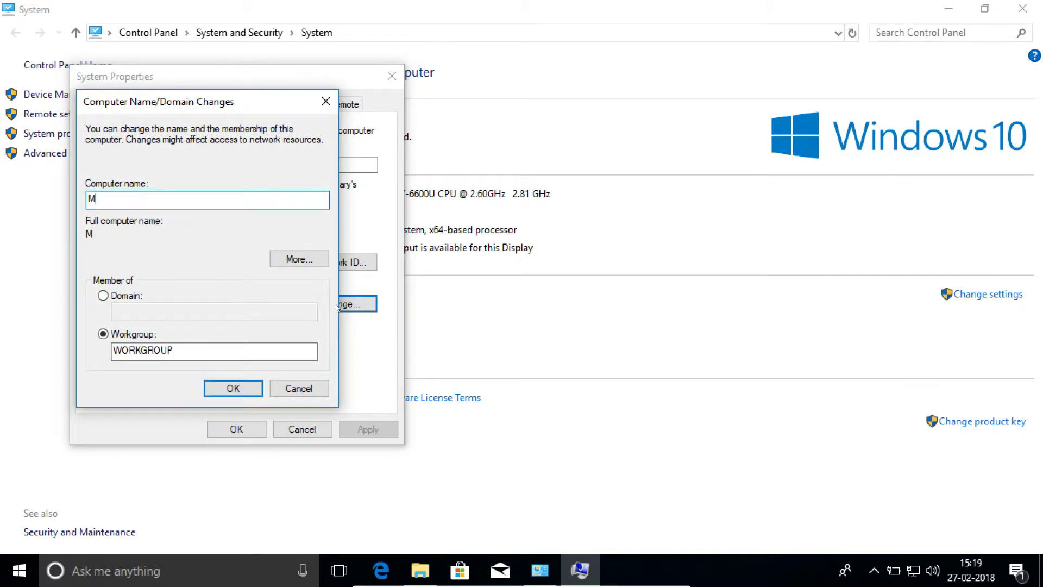
{"action": "type", "text": "TWS01"}
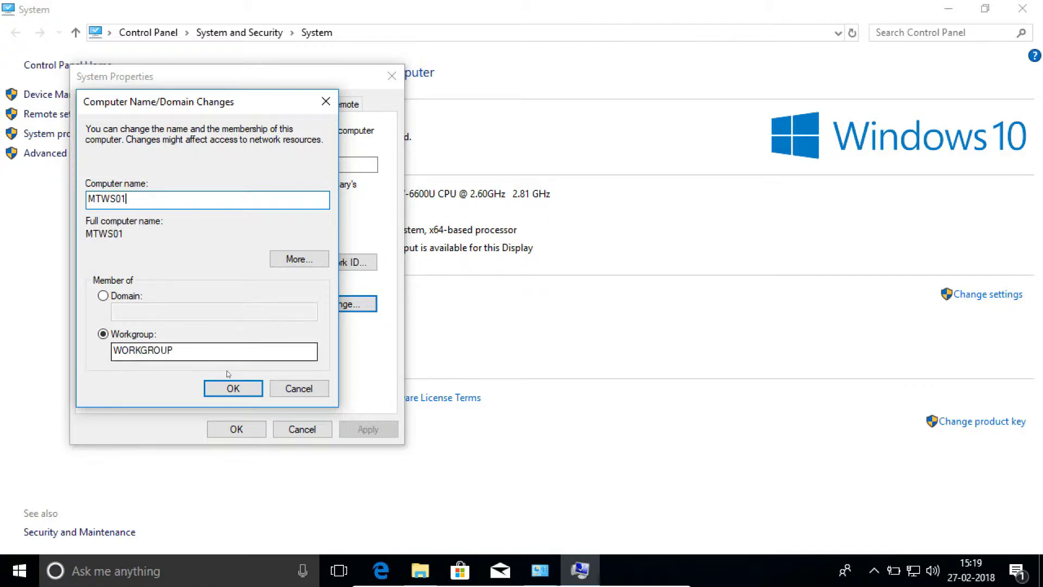
{"action": "left_click", "coordinate": [238, 389]}
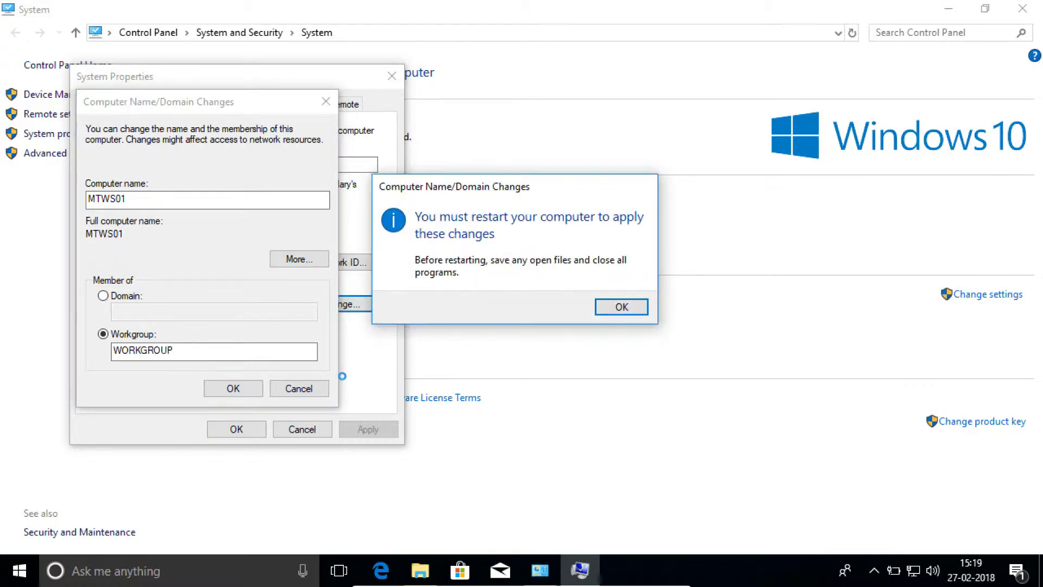
{"action": "left_click", "coordinate": [625, 309]}
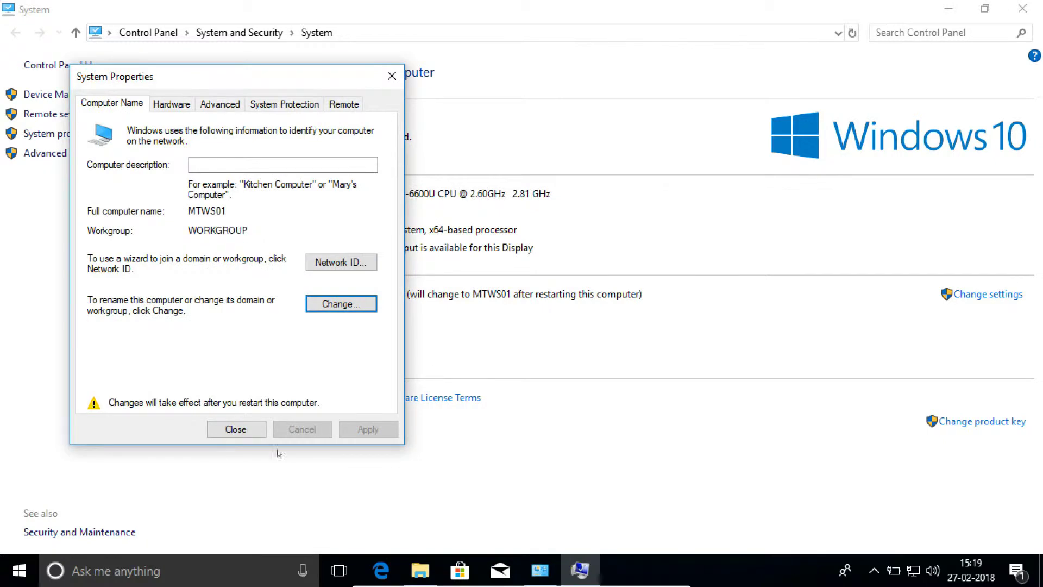
{"action": "left_click", "coordinate": [235, 429]}
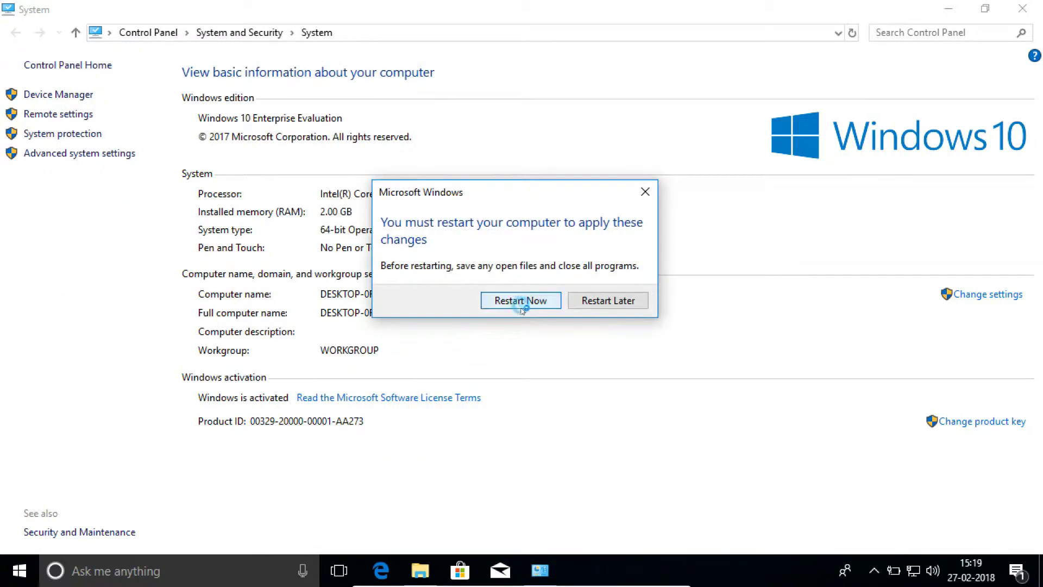
Restart the workstation now, then sign back in with the account password.
{"action": "left_click", "coordinate": [520, 303]}
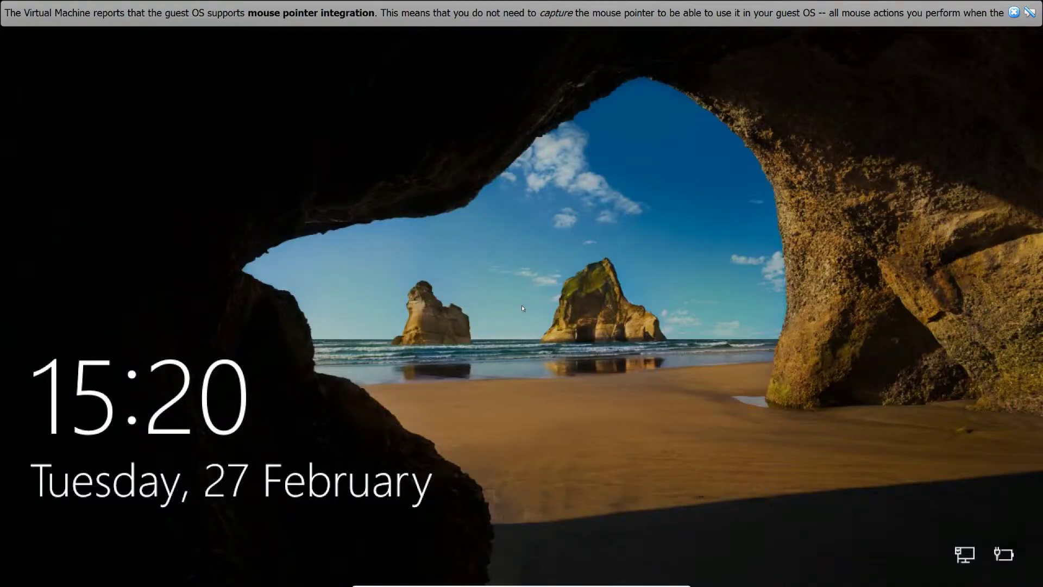
{"action": "left_click", "coordinate": [523, 308]}
{"action": "type", "text": "**"}
{"action": "key", "text": "Return"}
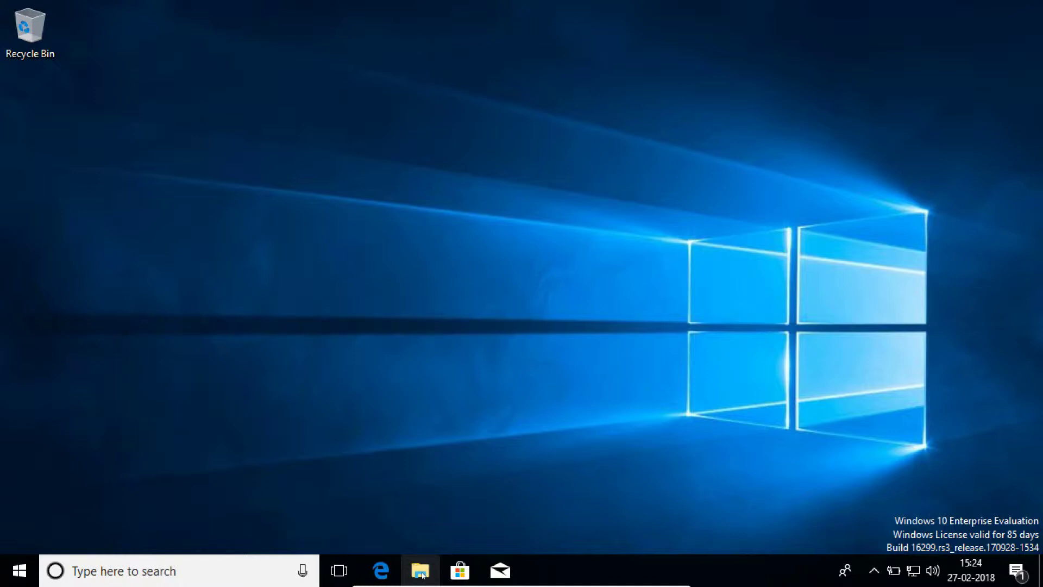
Reopen This PC's system properties to confirm the computer name is now MTWS01.
{"action": "left_click", "coordinate": [421, 572]}
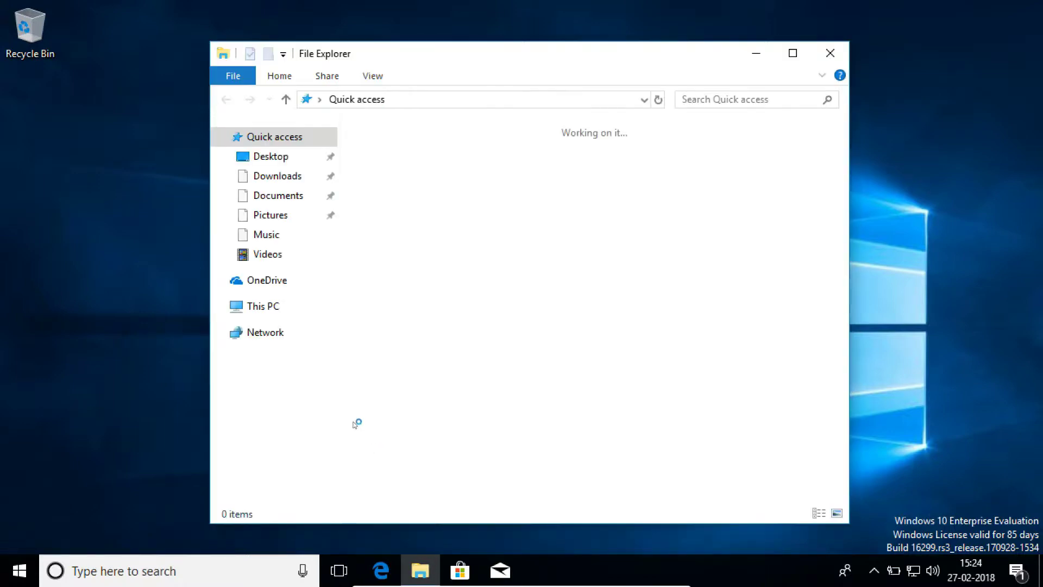
{"action": "right_click", "coordinate": [262, 305]}
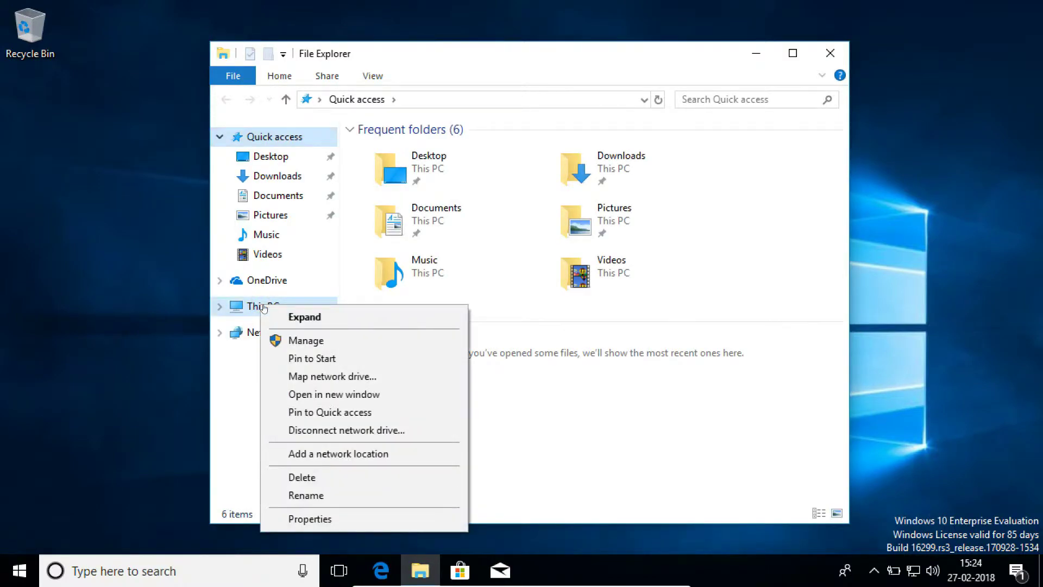
{"action": "left_click", "coordinate": [298, 519]}
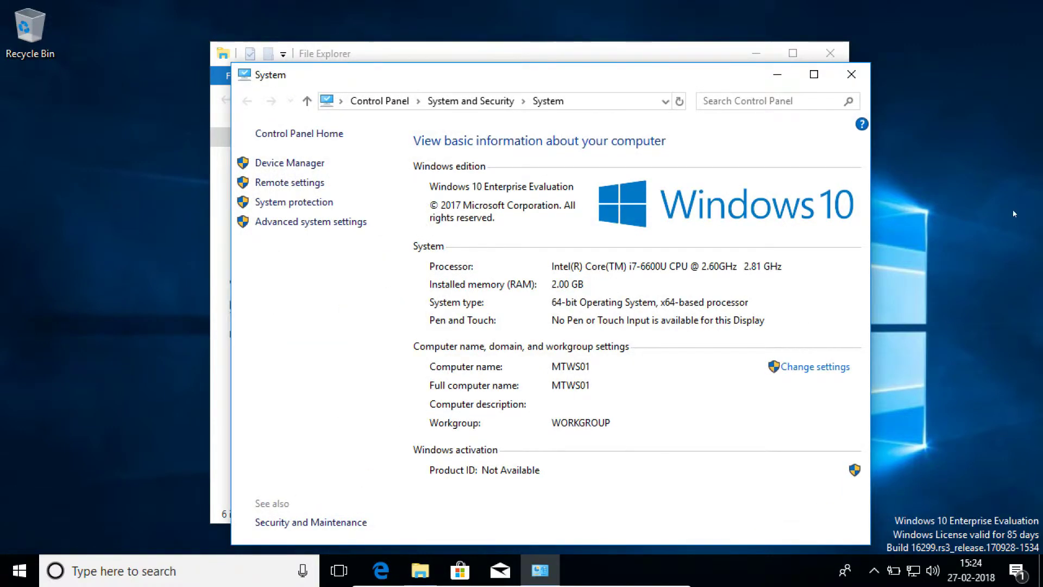
{"action": "left_click", "coordinate": [815, 368]}
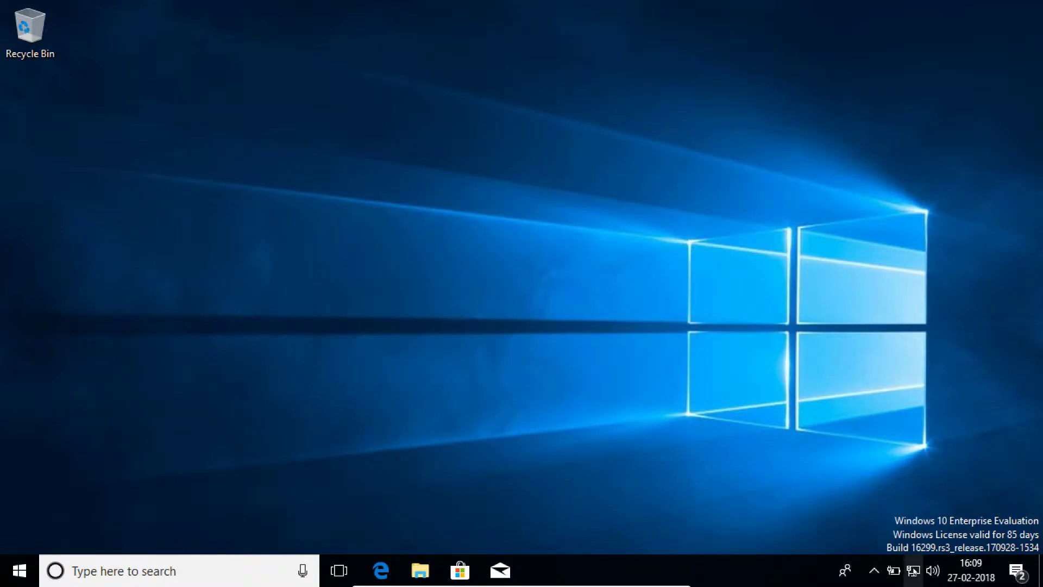
Open the Ethernet adapter's properties through Network and Sharing Center.
{"action": "right_click", "coordinate": [914, 570]}
{"action": "left_click", "coordinate": [917, 548]}
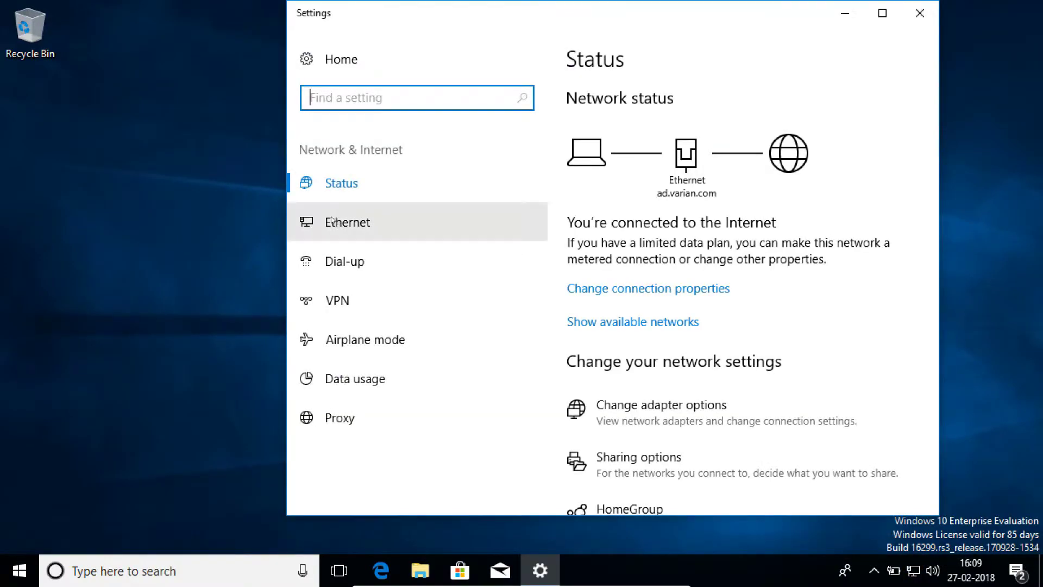
{"action": "left_click", "coordinate": [339, 220]}
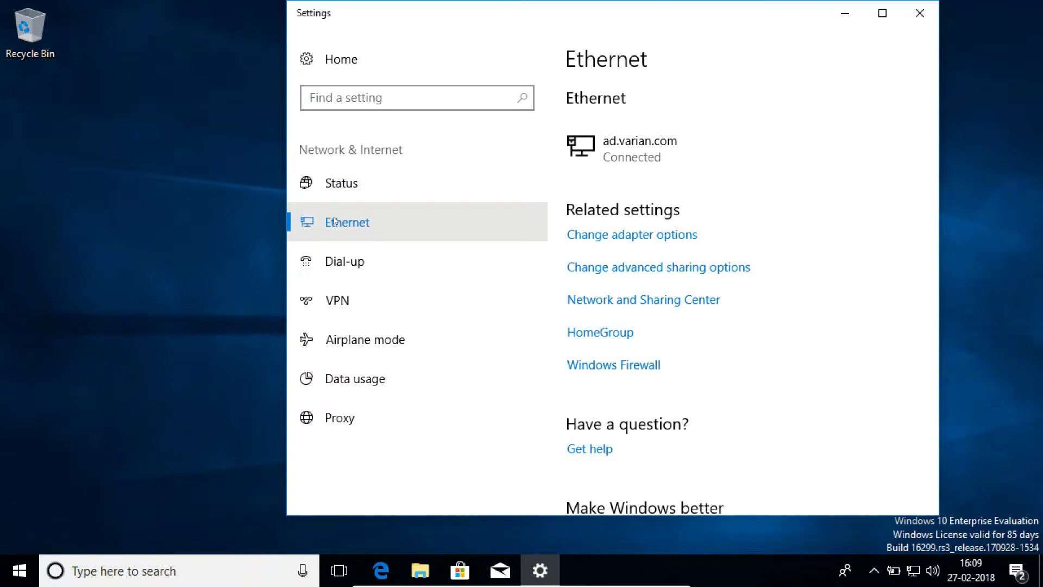
{"action": "left_click", "coordinate": [616, 305]}
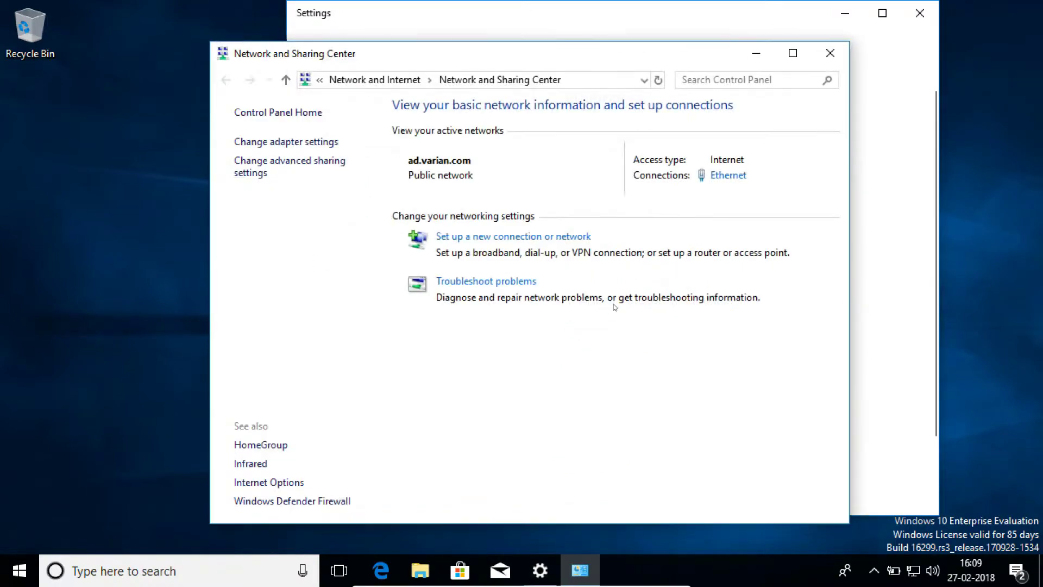
{"action": "left_click", "coordinate": [728, 175]}
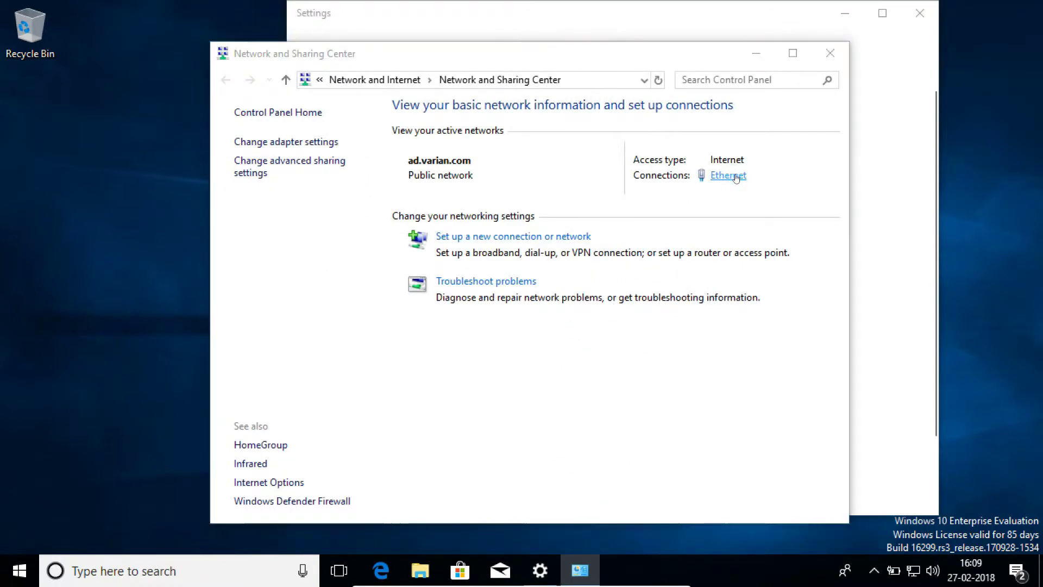
{"action": "left_click", "coordinate": [424, 420]}
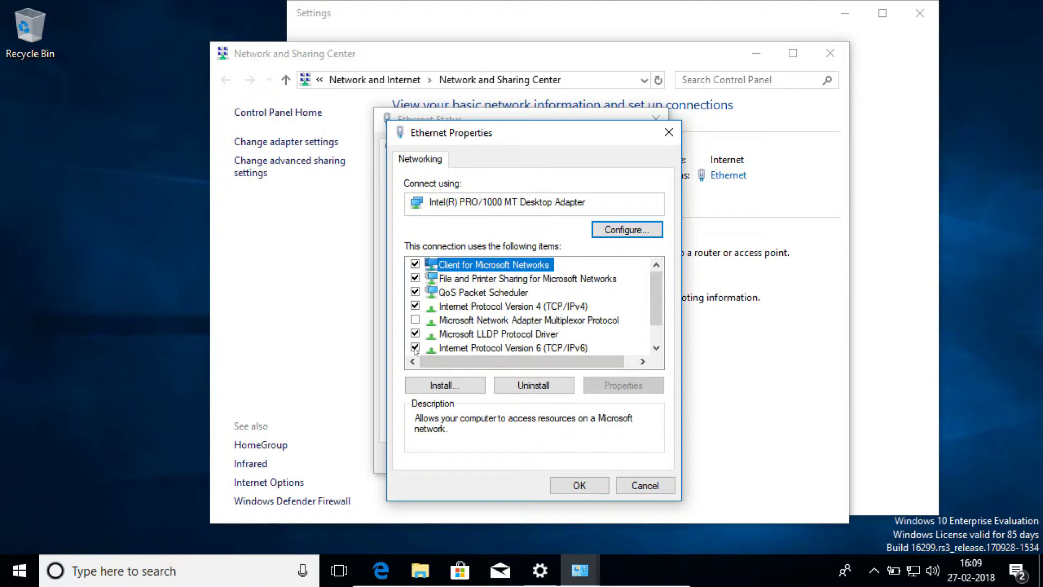
Turn off IPv6 on the Ethernet adapter and open the IPv4 properties.
{"action": "left_click", "coordinate": [415, 347]}
{"action": "left_click", "coordinate": [477, 307]}
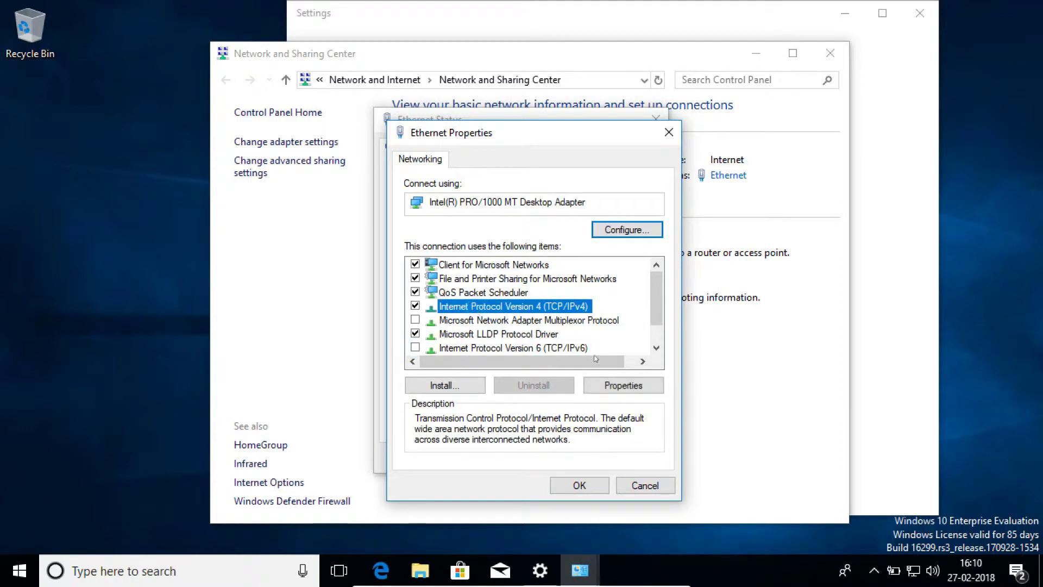
{"action": "left_click", "coordinate": [609, 387]}
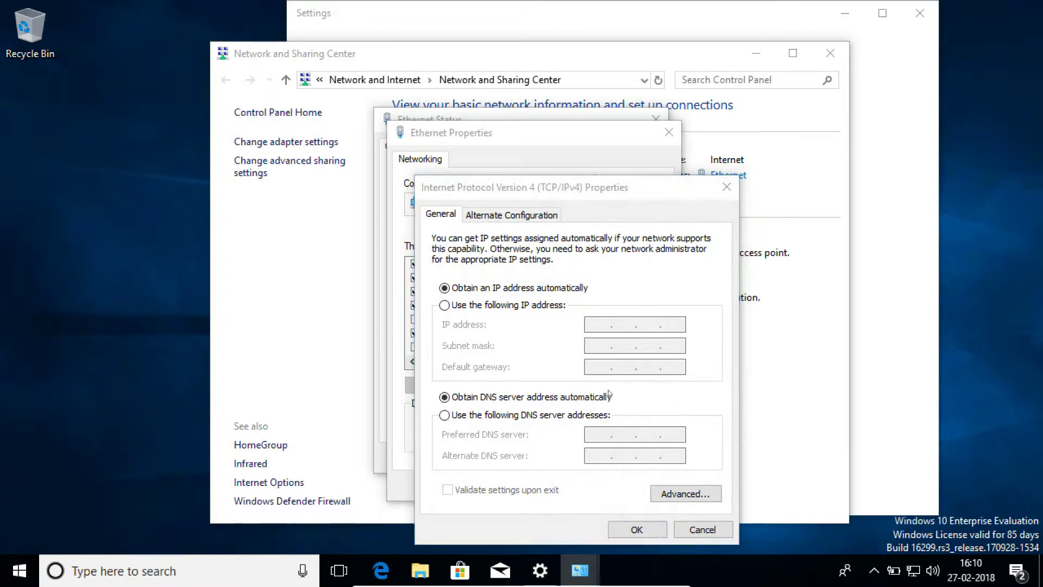
Launch Command Prompt from Start search and run ipconfig to read the current addresses.
{"action": "key", "text": "super"}
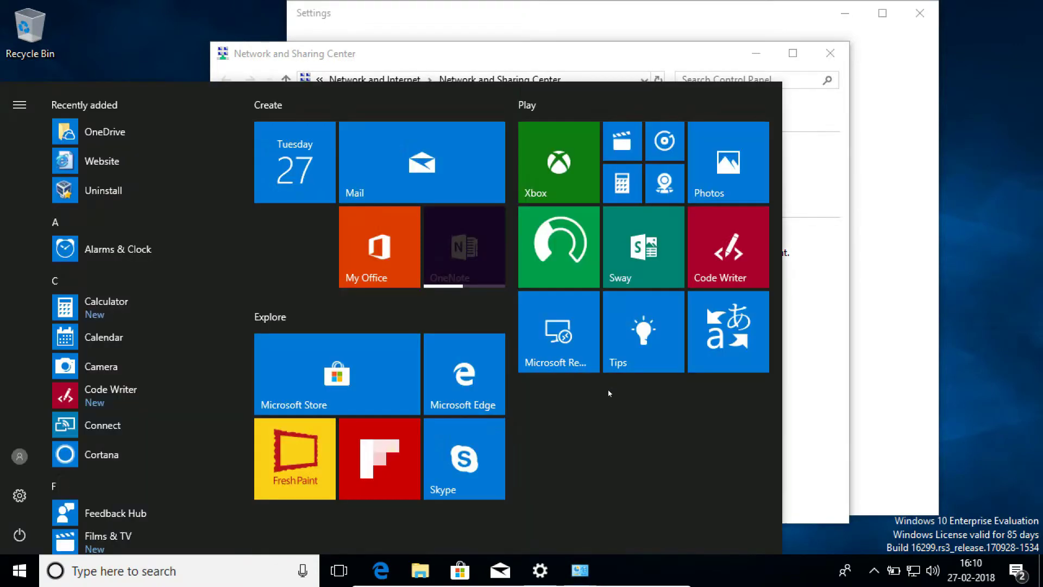
{"action": "type", "text": "c"}
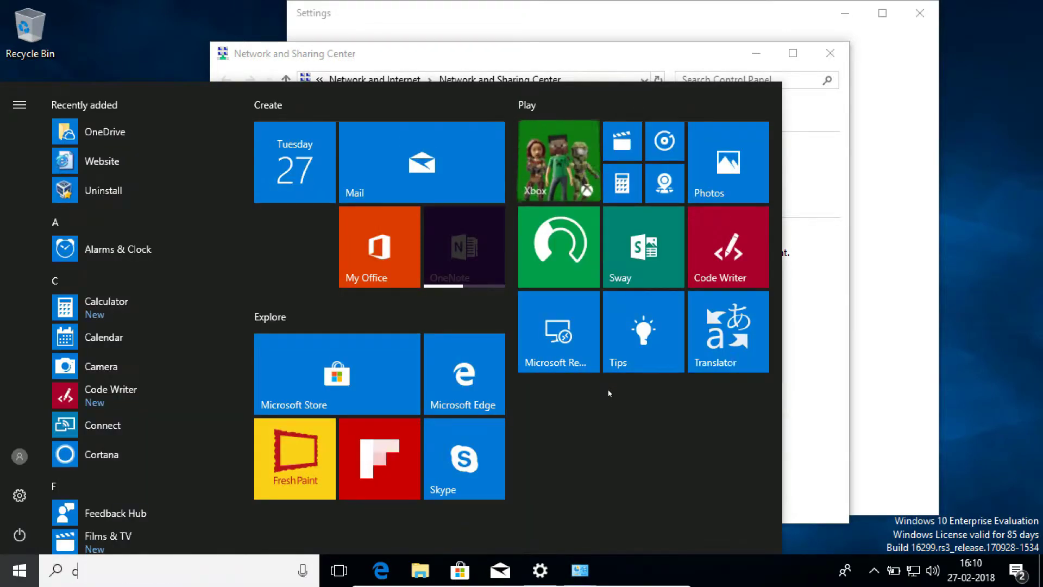
{"action": "type", "text": "md"}
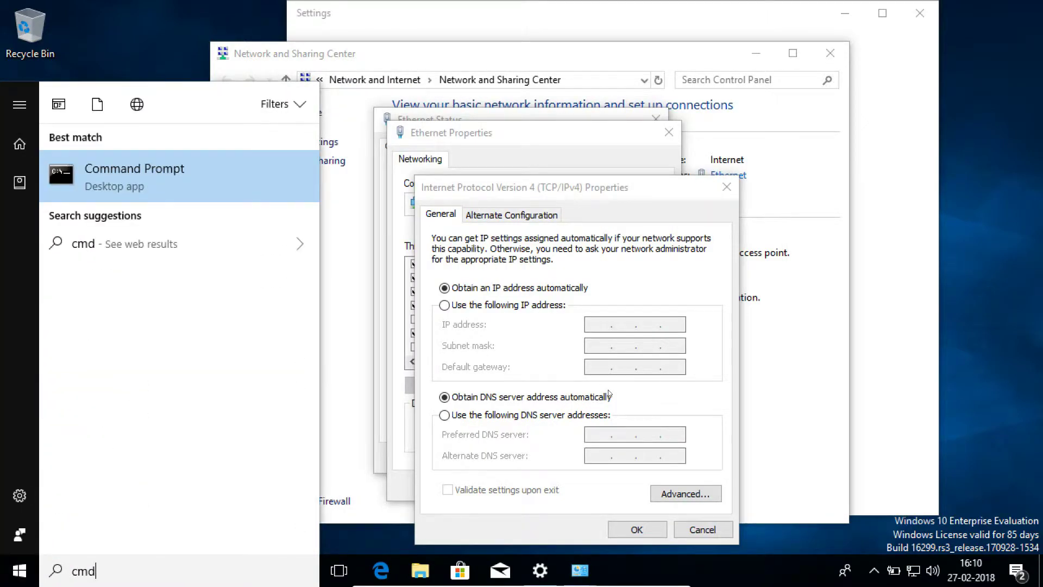
{"action": "key", "text": "Return"}
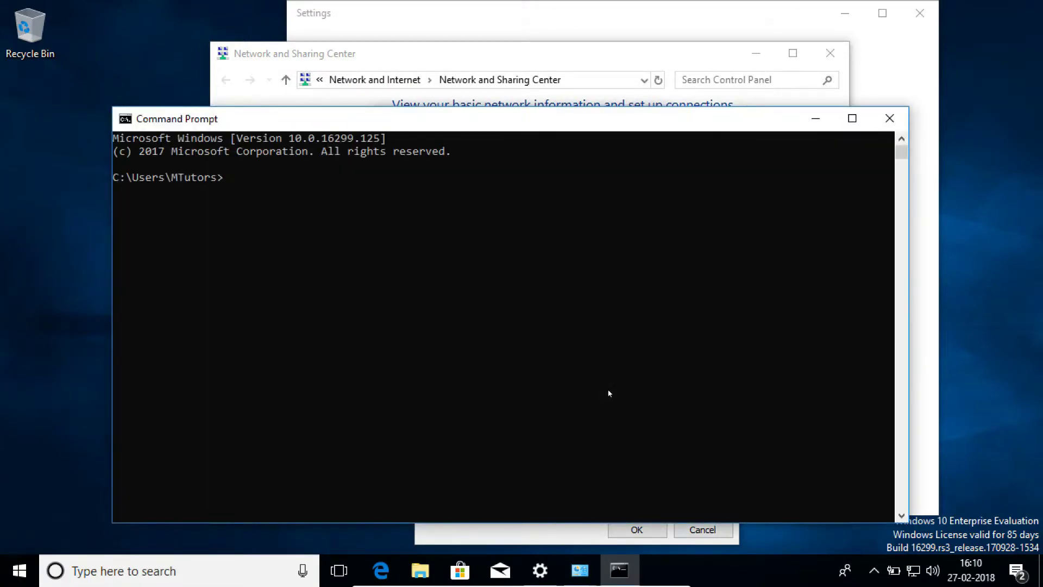
{"action": "type", "text": "ipconfig"}
{"action": "key", "text": "Return"}
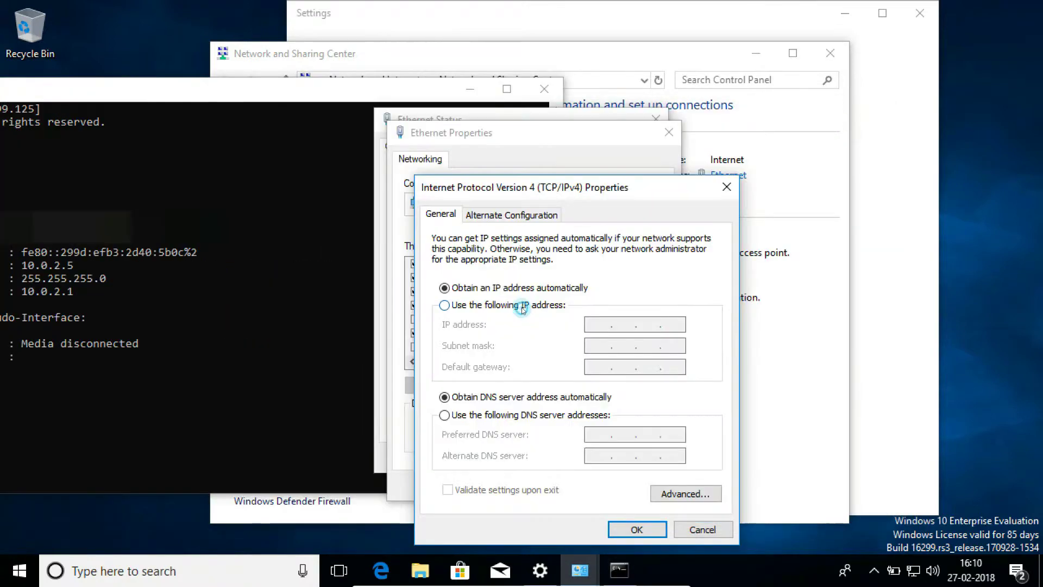
Set a static IPv4 address 10.0.2.5, mask 255.255.255.0, gateway 10.0.2.1, then minimize the VM.
{"action": "left_click", "coordinate": [523, 305]}
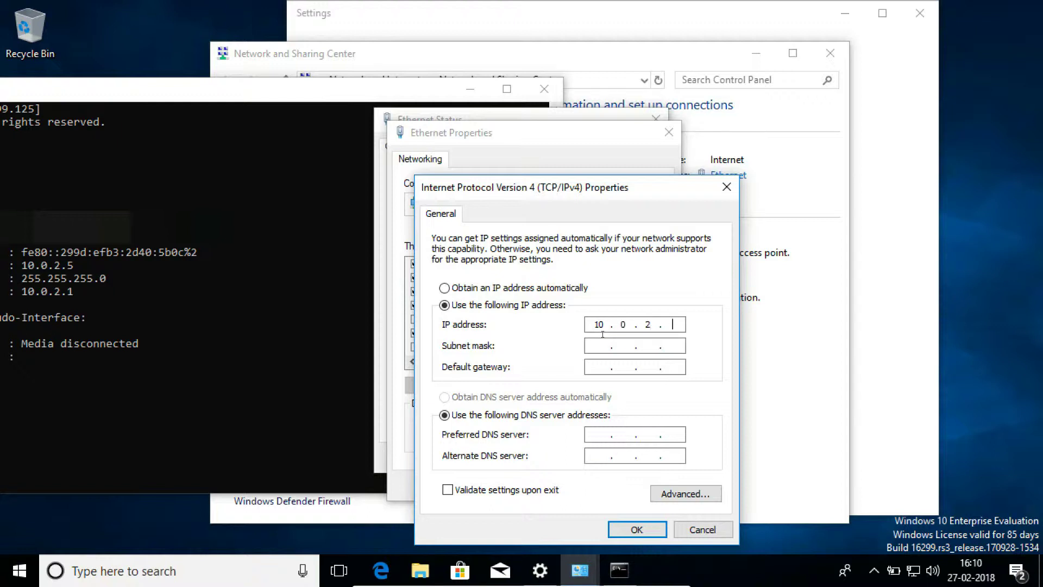
{"action": "key", "text": "Tab"}
{"action": "type", "text": "255 . 255 . 255 . 0"}
{"action": "mouse_move", "coordinate": [539, 570]}
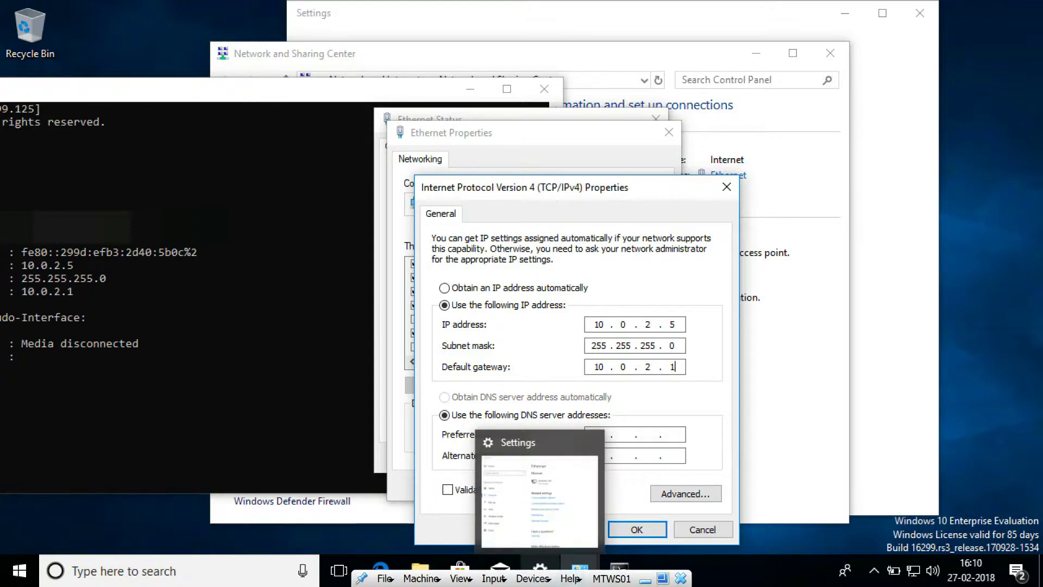
{"action": "left_click", "coordinate": [645, 580]}
Check the MTDC01 server's IPv4 address 10.0.2.4, then minimize its VM window.
{"action": "left_click", "coordinate": [119, 98]}
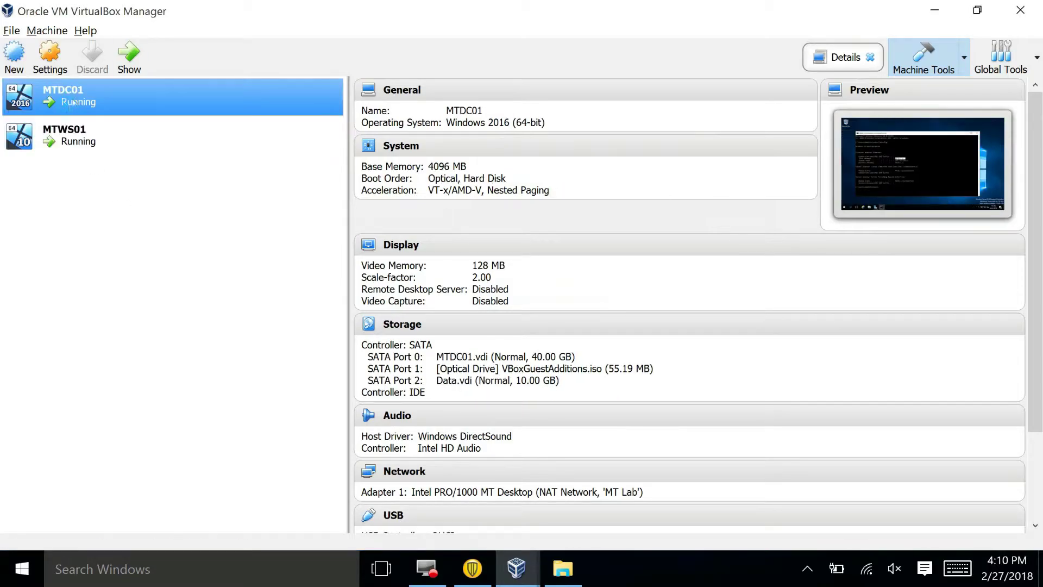
{"action": "left_click", "coordinate": [125, 65]}
{"action": "left_click_drag", "start_coordinate": [407, 260], "coordinate": [331, 265]}
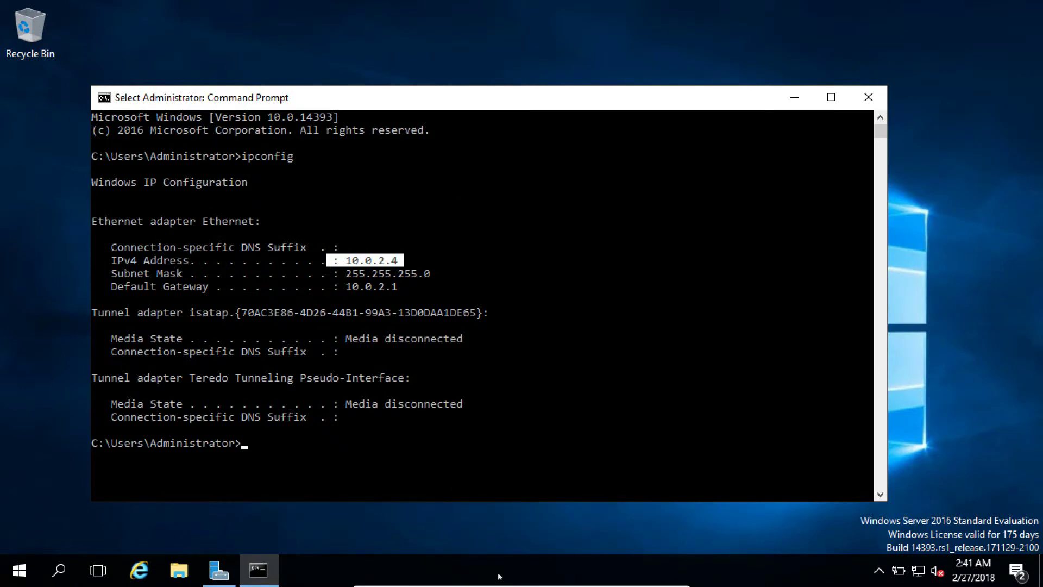
{"action": "mouse_move", "coordinate": [640, 584]}
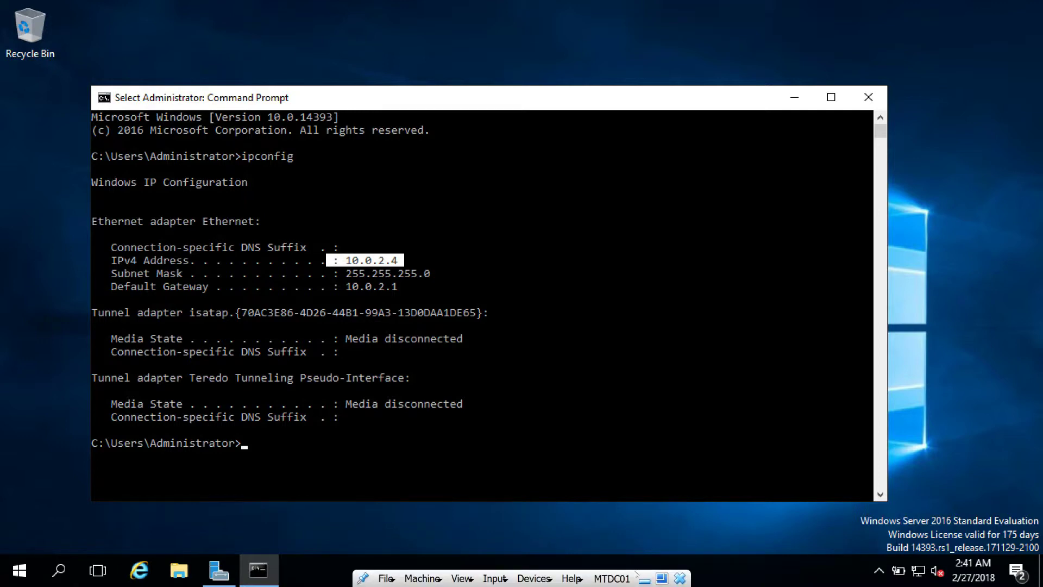
{"action": "left_click", "coordinate": [643, 580]}
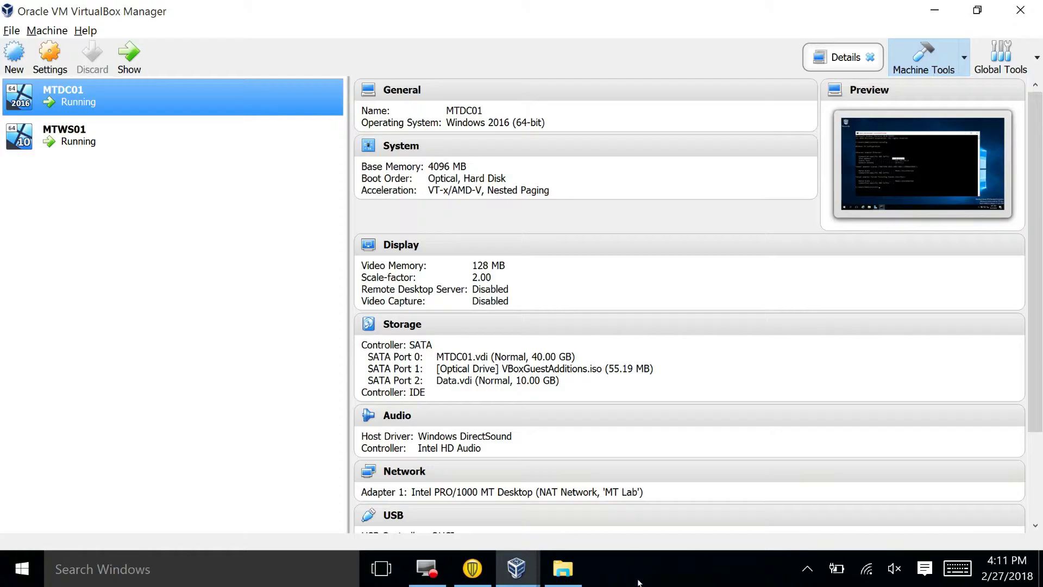
Bring the MTWS01 VM back and select the Preferred DNS server field.
{"action": "left_click", "coordinate": [95, 139]}
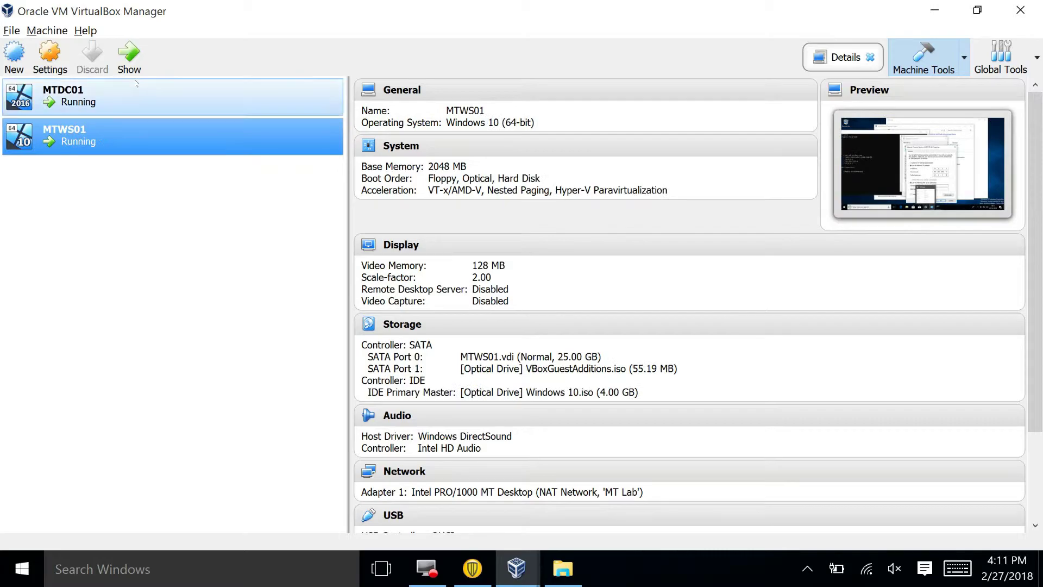
{"action": "left_click", "coordinate": [137, 54]}
{"action": "left_click", "coordinate": [596, 434]}
Enter 10.0.2.4 as the preferred DNS server and apply the IPv4 settings.
{"action": "type", "text": "10."}
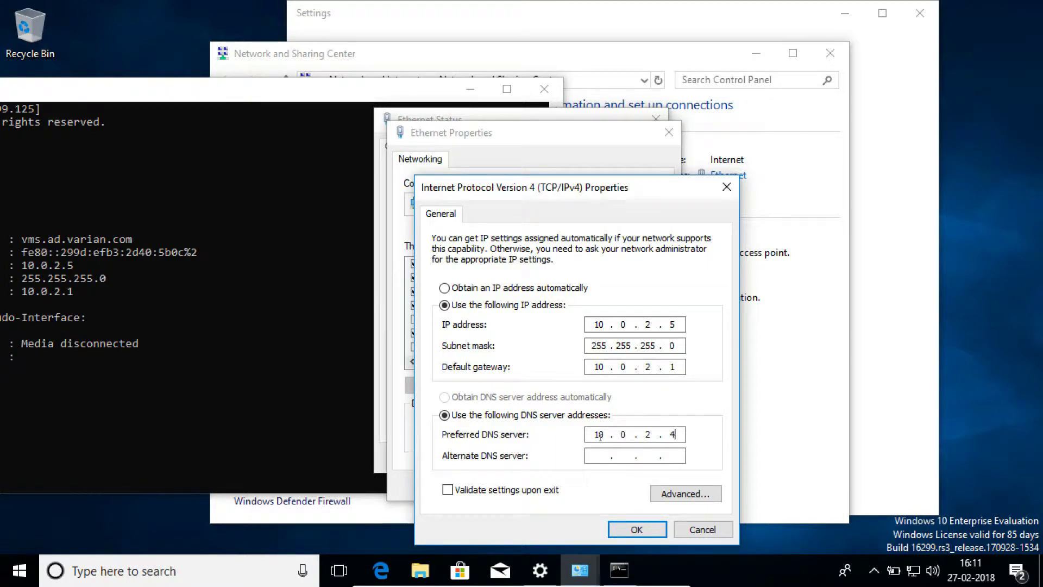
{"action": "left_click", "coordinate": [638, 529]}
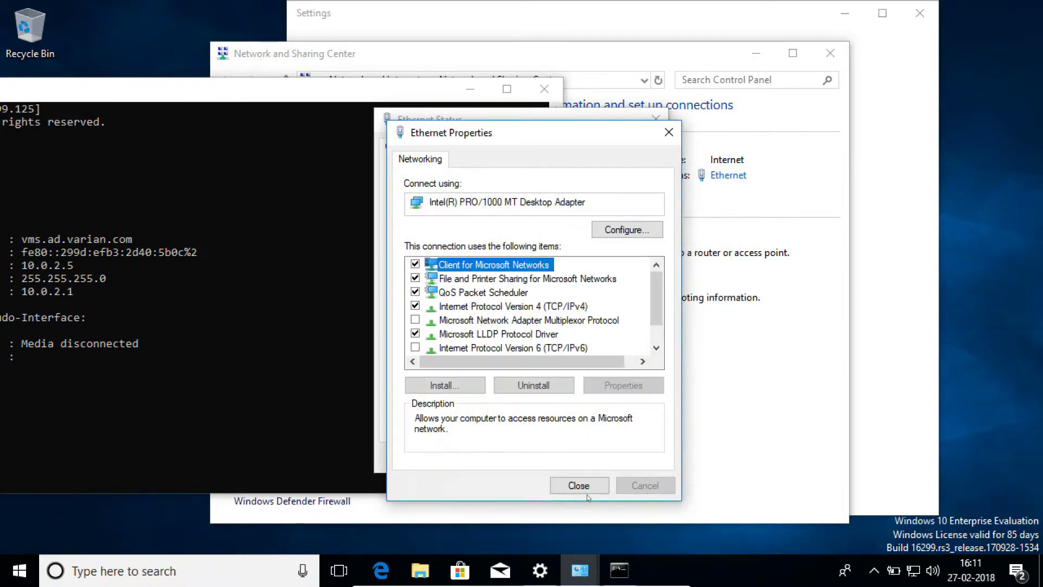
{"action": "left_click", "coordinate": [581, 484]}
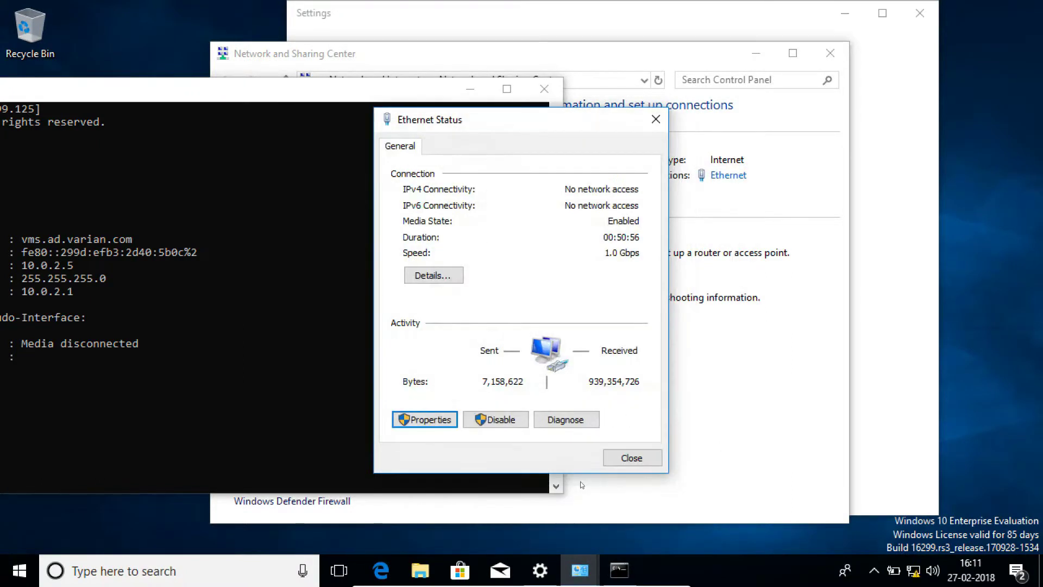
Close the Ethernet status, Command Prompt, and network windows, then open File Explorer.
{"action": "left_click", "coordinate": [639, 459]}
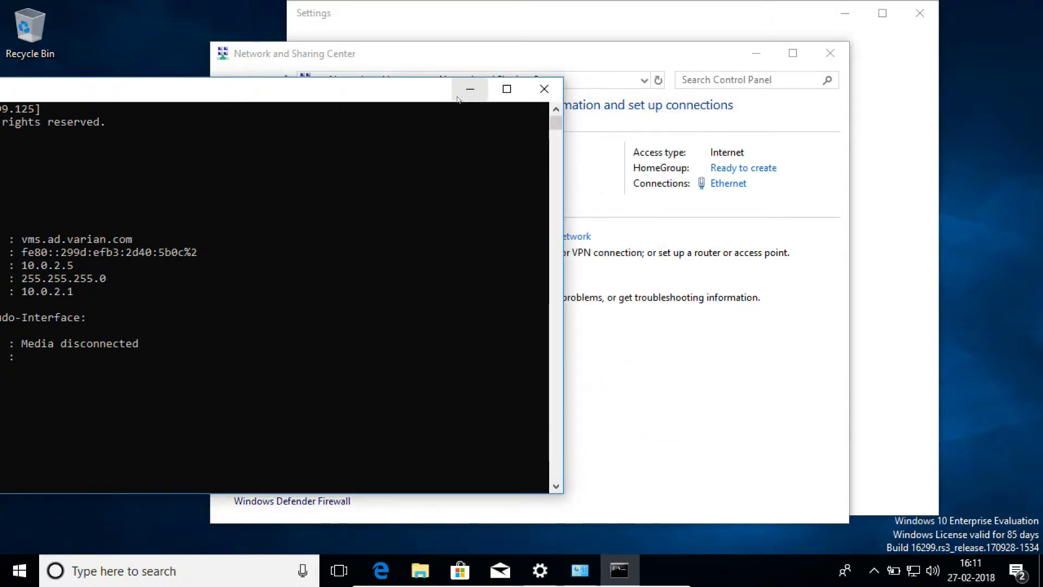
{"action": "left_click", "coordinate": [543, 89]}
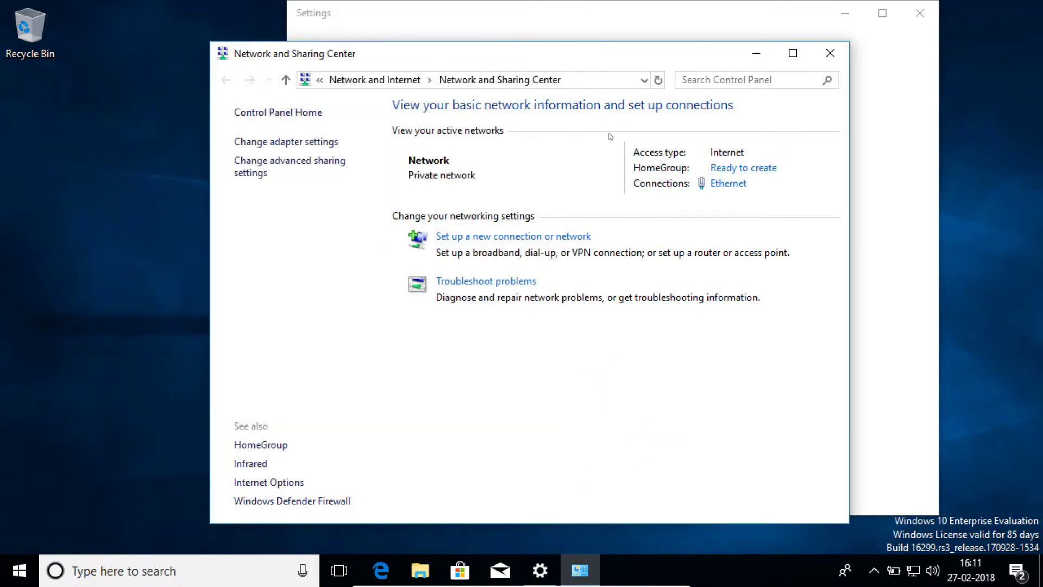
{"action": "left_click", "coordinate": [830, 54]}
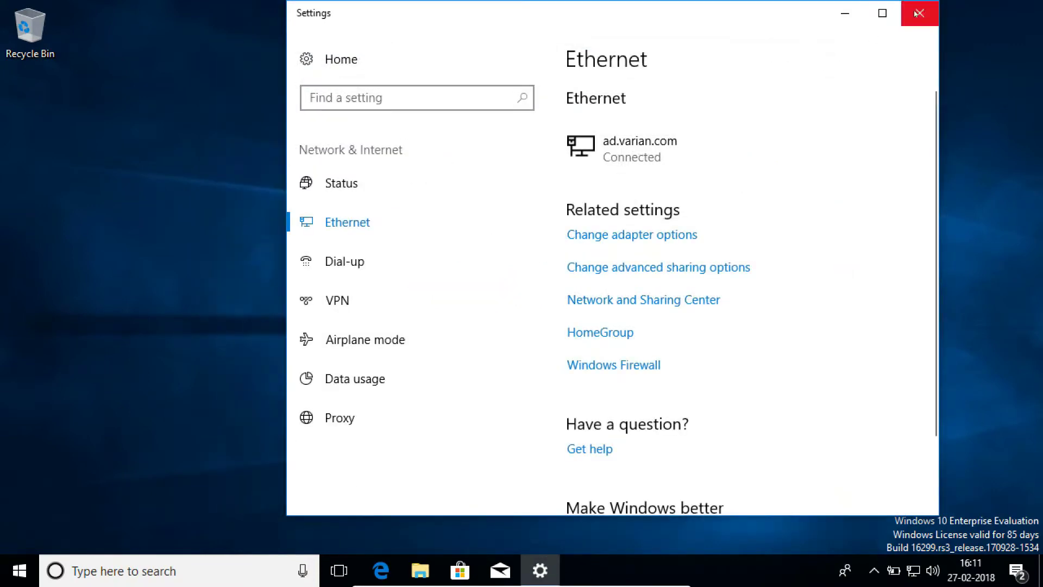
{"action": "left_click", "coordinate": [920, 13]}
{"action": "left_click", "coordinate": [421, 572]}
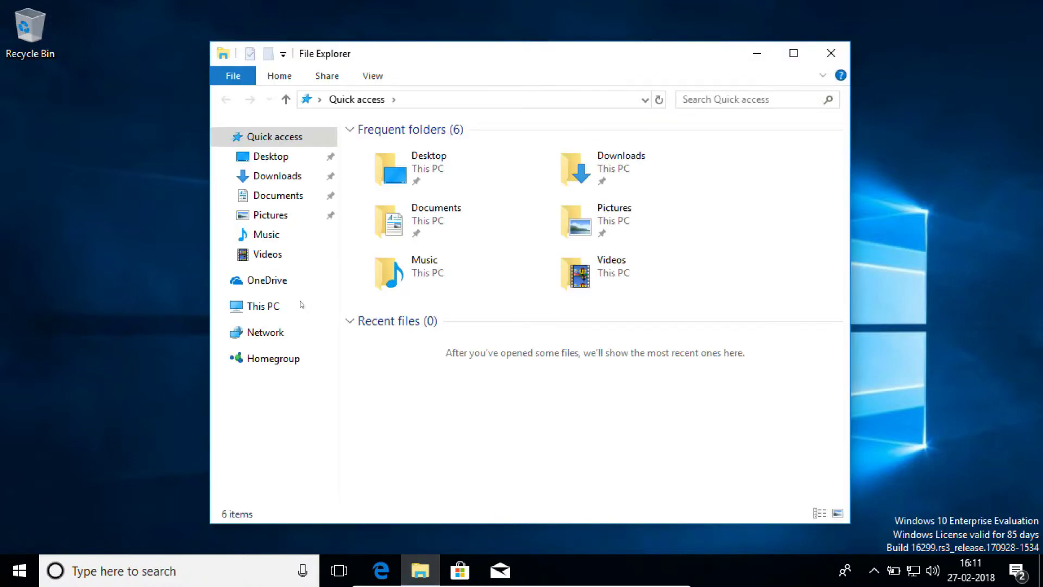
From This PC's properties, switch MTWS01's membership to Domain and begin entering 'mt'.
{"action": "left_click", "coordinate": [259, 307]}
{"action": "right_click", "coordinate": [259, 307]}
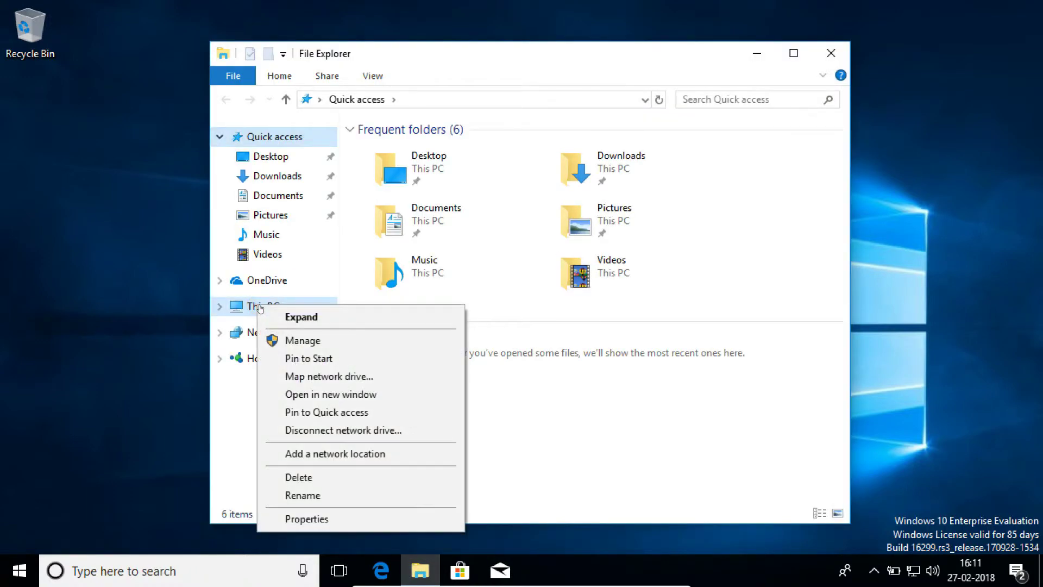
{"action": "left_click", "coordinate": [298, 517]}
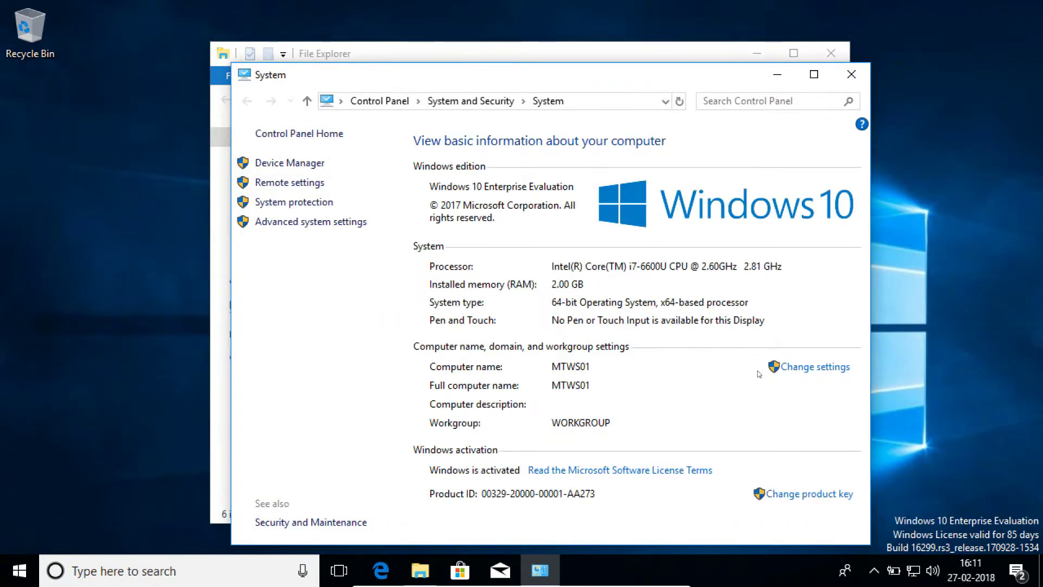
{"action": "left_click", "coordinate": [800, 371]}
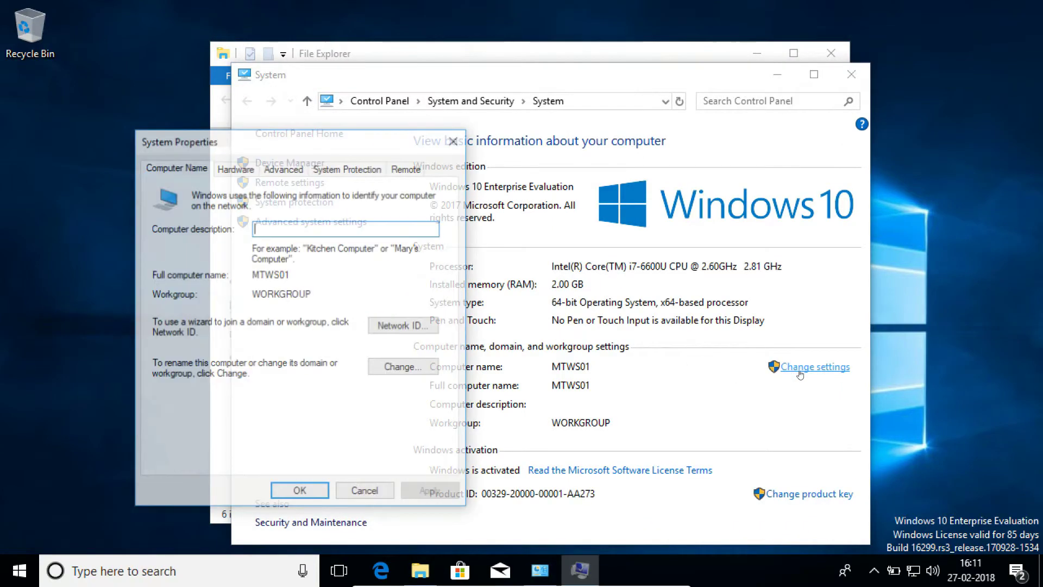
{"action": "left_click", "coordinate": [403, 368]}
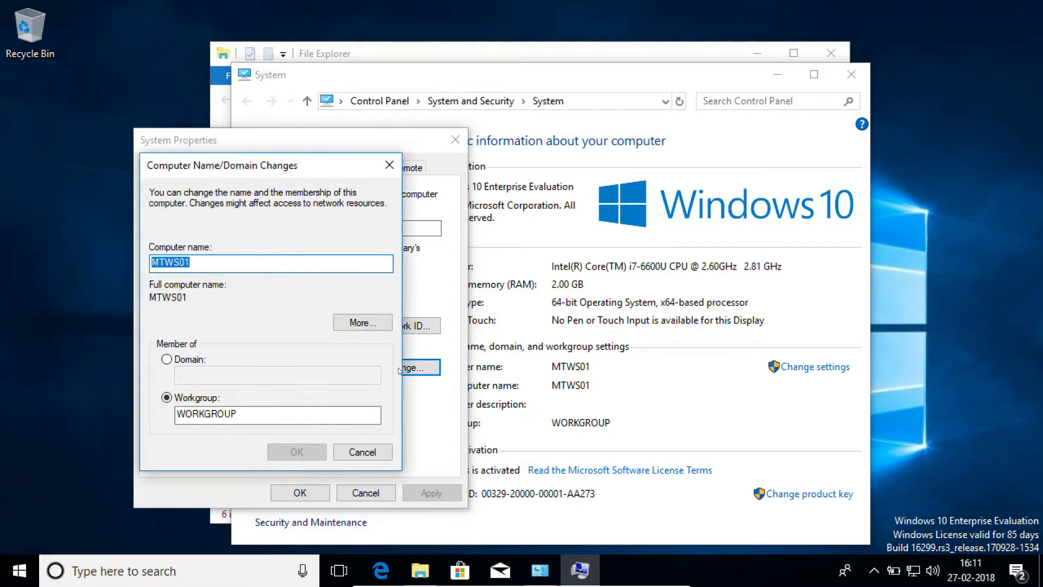
{"action": "left_click", "coordinate": [167, 359]}
{"action": "left_click", "coordinate": [196, 375]}
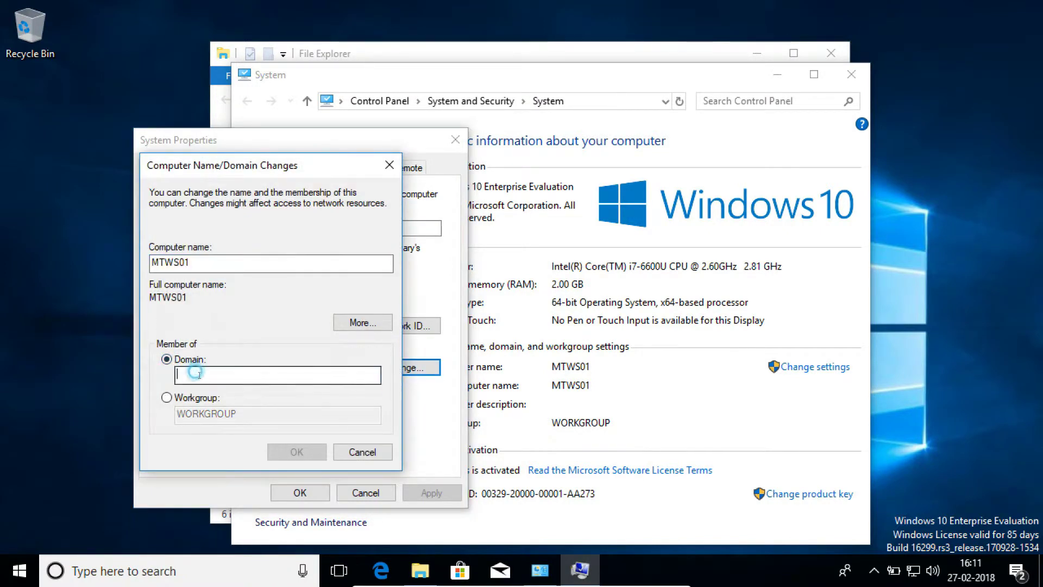
{"action": "type", "text": "mt"}
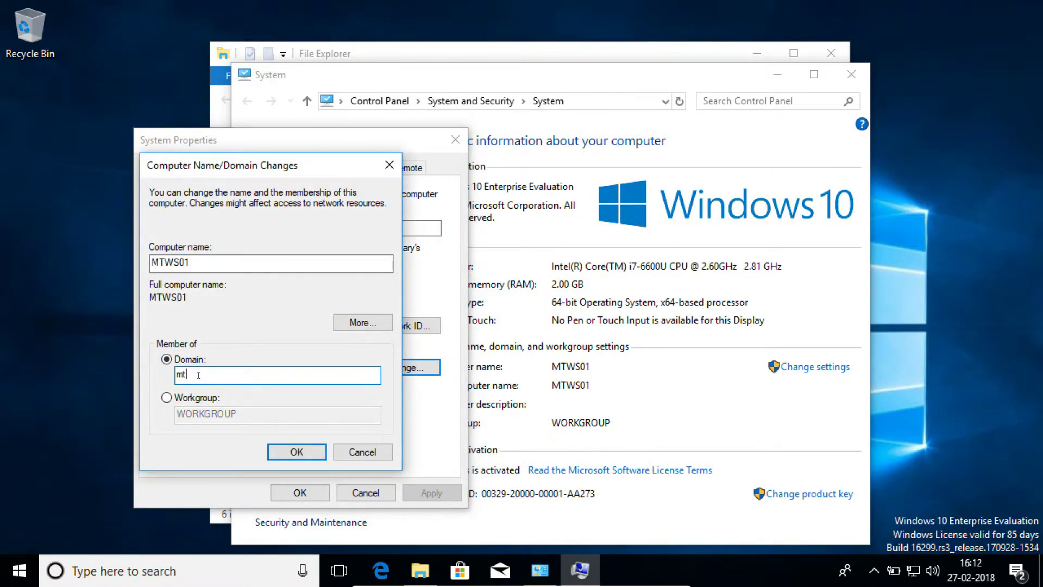
Join the mt domain by supplying the domain admin's user name and password.
{"action": "left_click", "coordinate": [297, 452]}
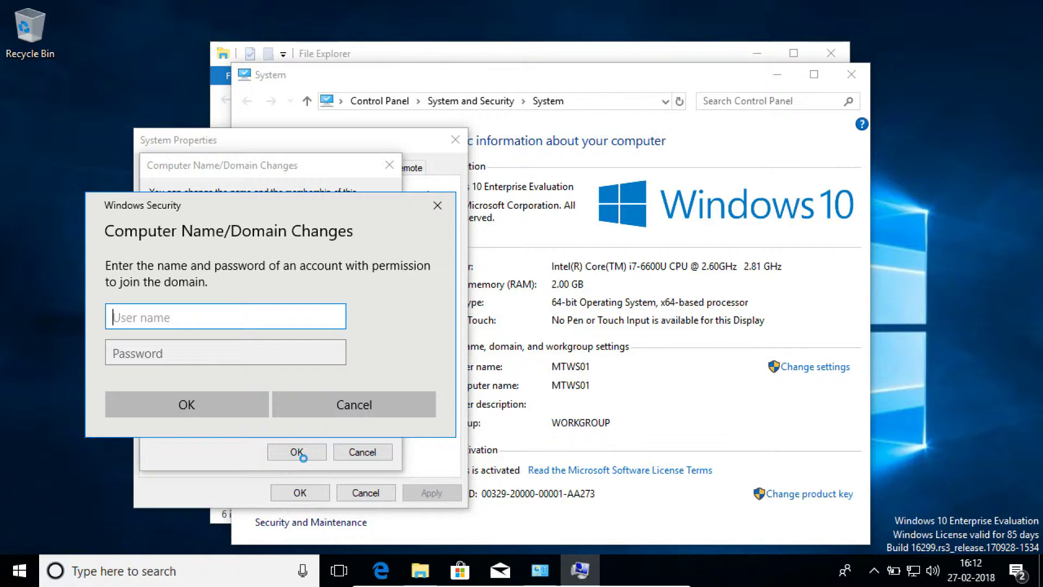
{"action": "key", "text": "Tab"}
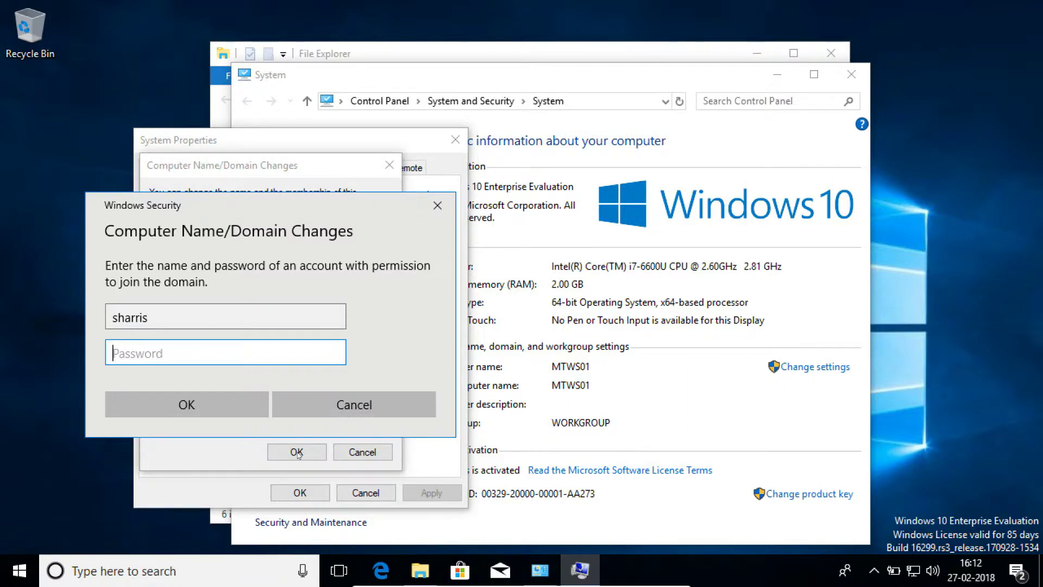
{"action": "type", "text": "•••••••"}
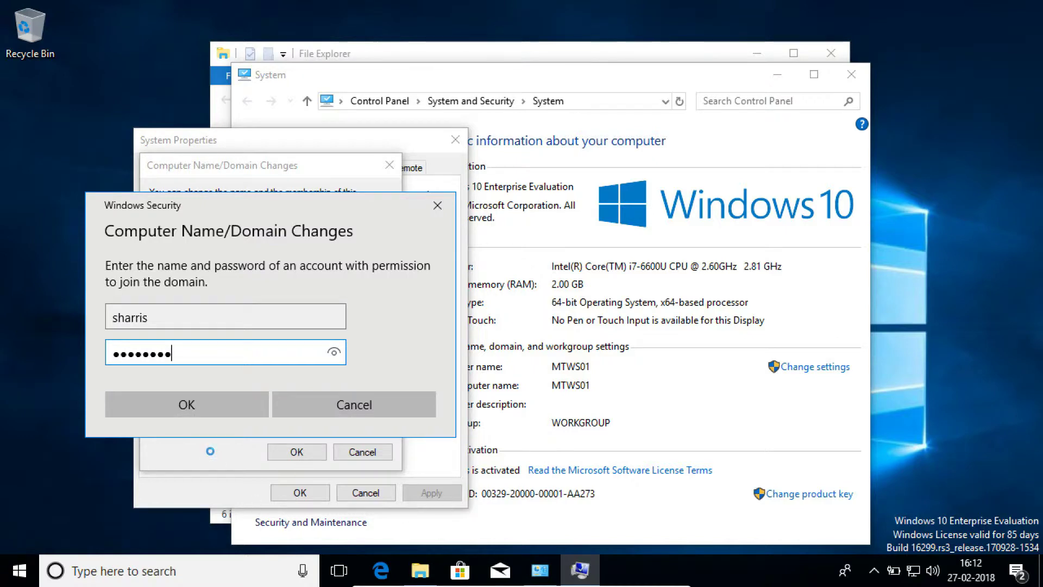
{"action": "left_click", "coordinate": [201, 408]}
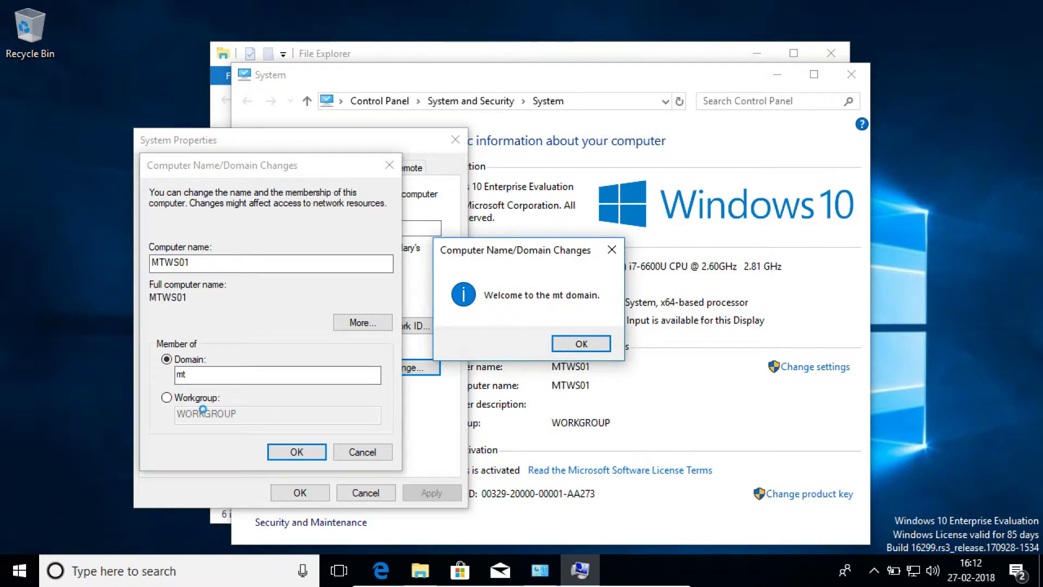
Acknowledge the domain welcome and restart notices, close System Properties, and restart now.
{"action": "left_click", "coordinate": [582, 344]}
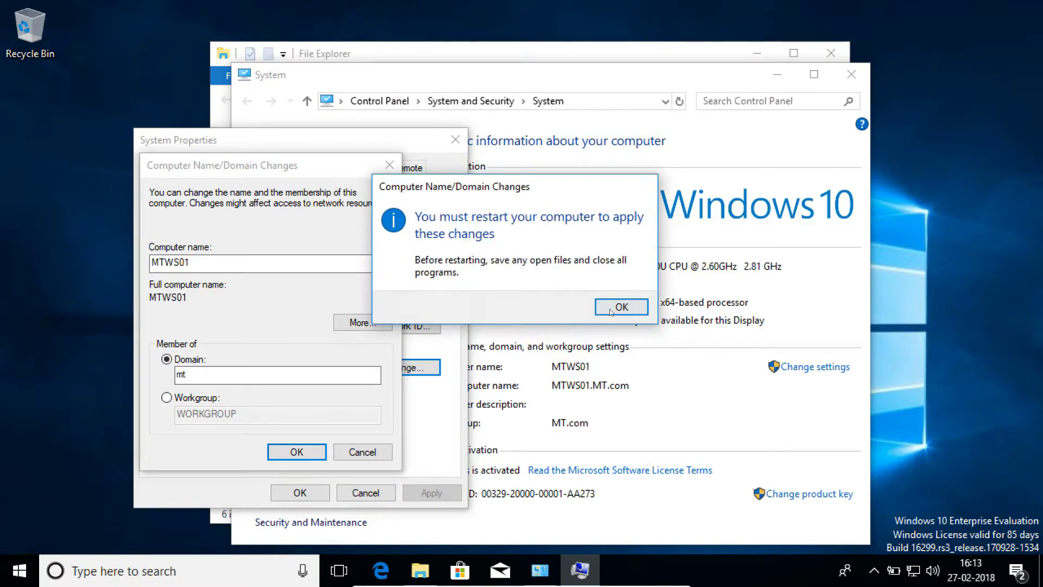
{"action": "left_click", "coordinate": [612, 308]}
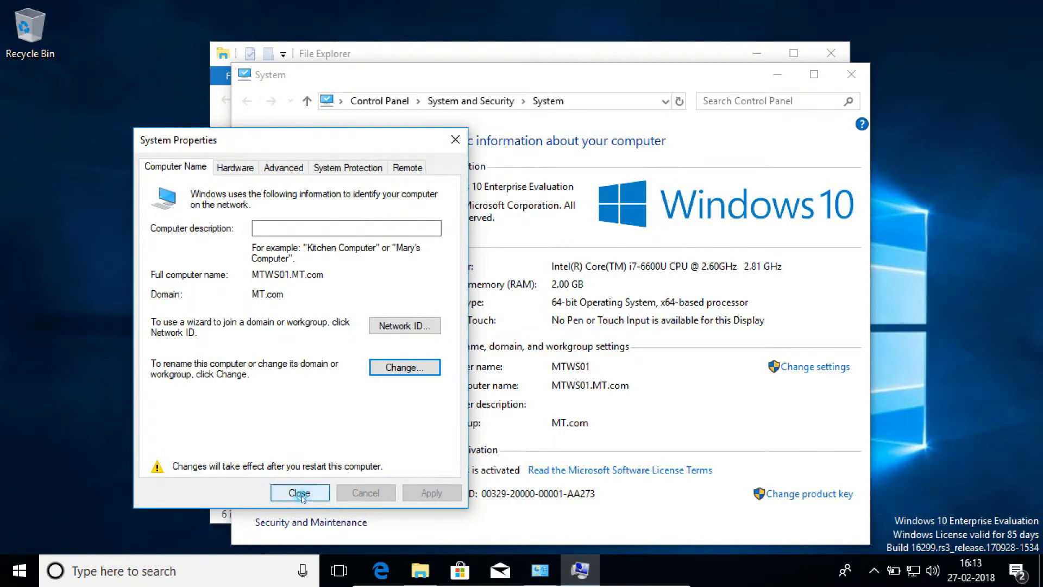
{"action": "left_click", "coordinate": [300, 492]}
{"action": "left_click", "coordinate": [522, 303]}
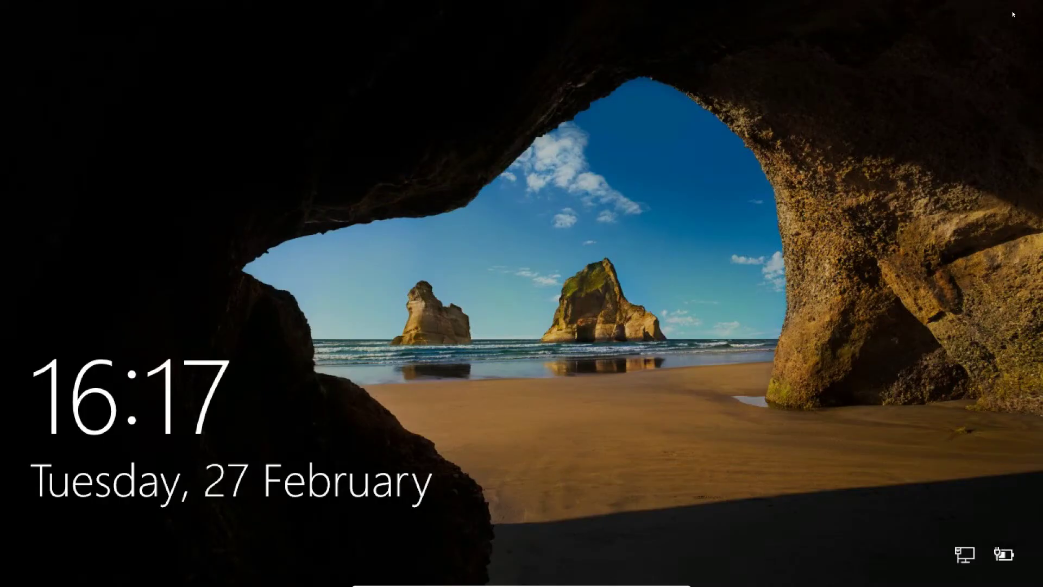
Sign in as Other user with the MT domain account's user name and password.
{"action": "key", "text": "Return"}
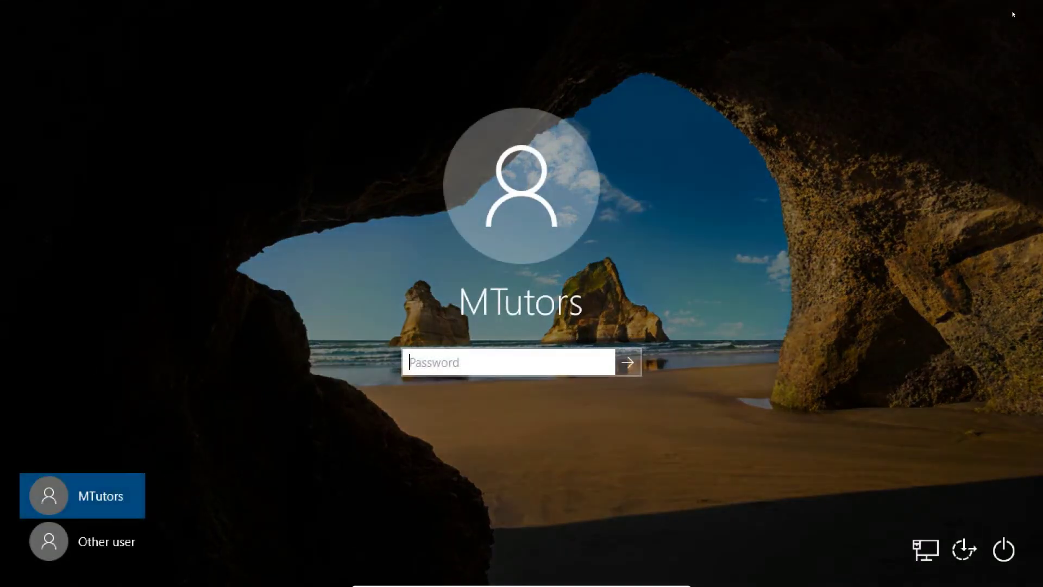
{"action": "left_click", "coordinate": [109, 541]}
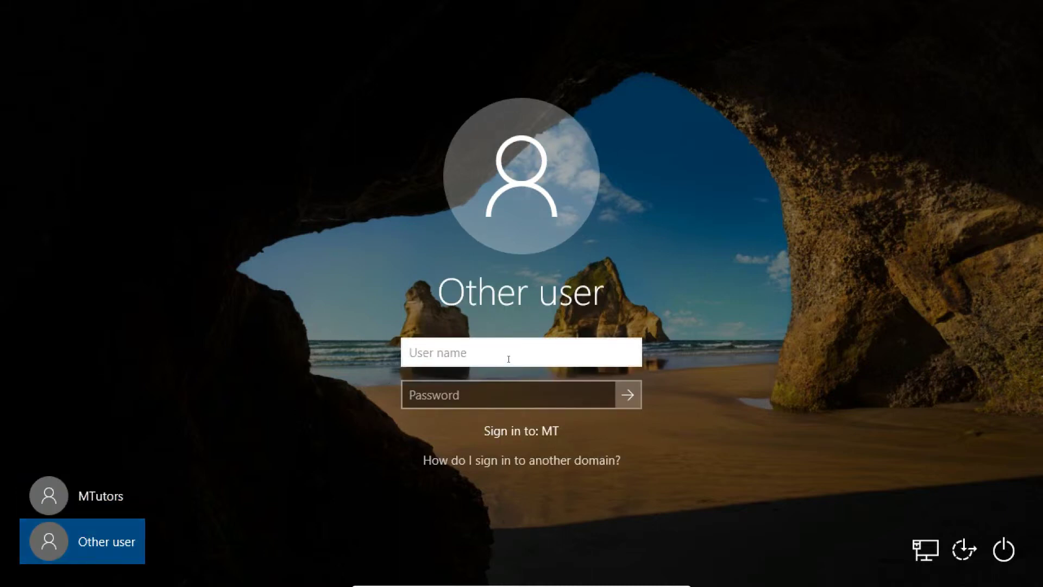
{"action": "key", "text": "Tab"}
{"action": "type", "text": "Pa$$w0rd"}
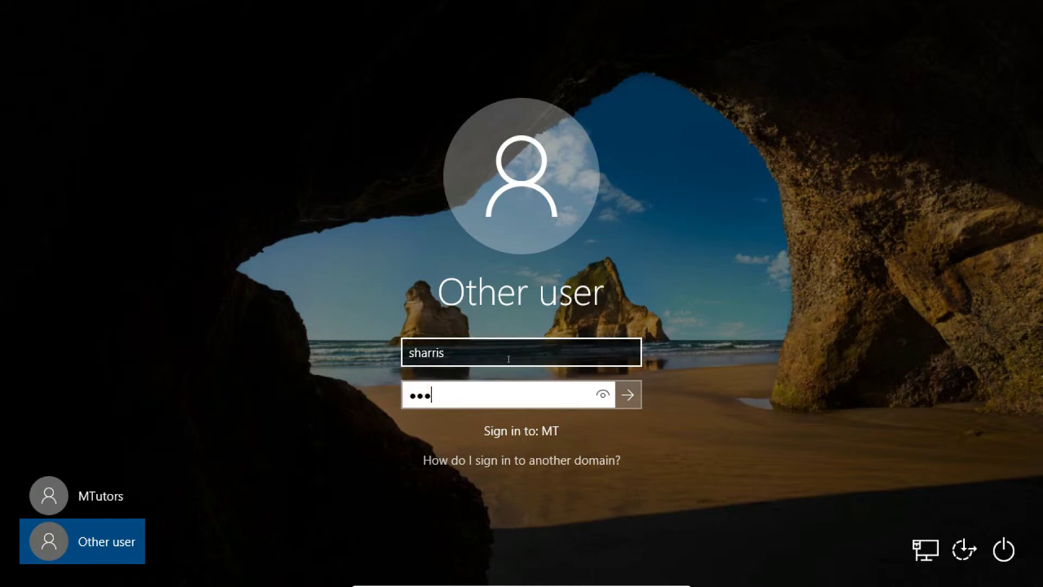
{"action": "key", "text": "Return"}
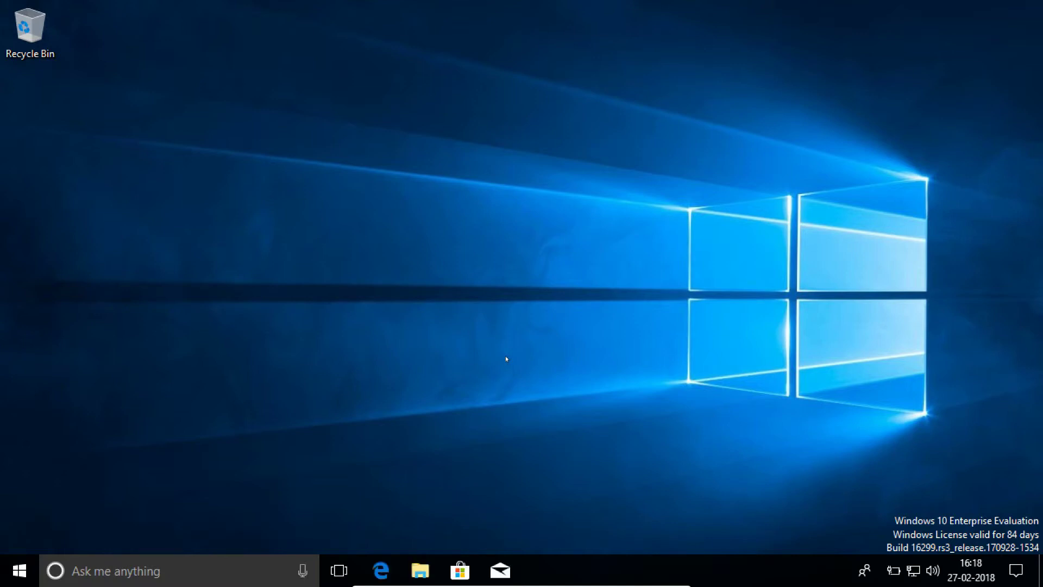
Run \\mtdc01 from Start search to list NETLOGON, SYSVOL, Test1 and Test2.
{"action": "key", "text": "super"}
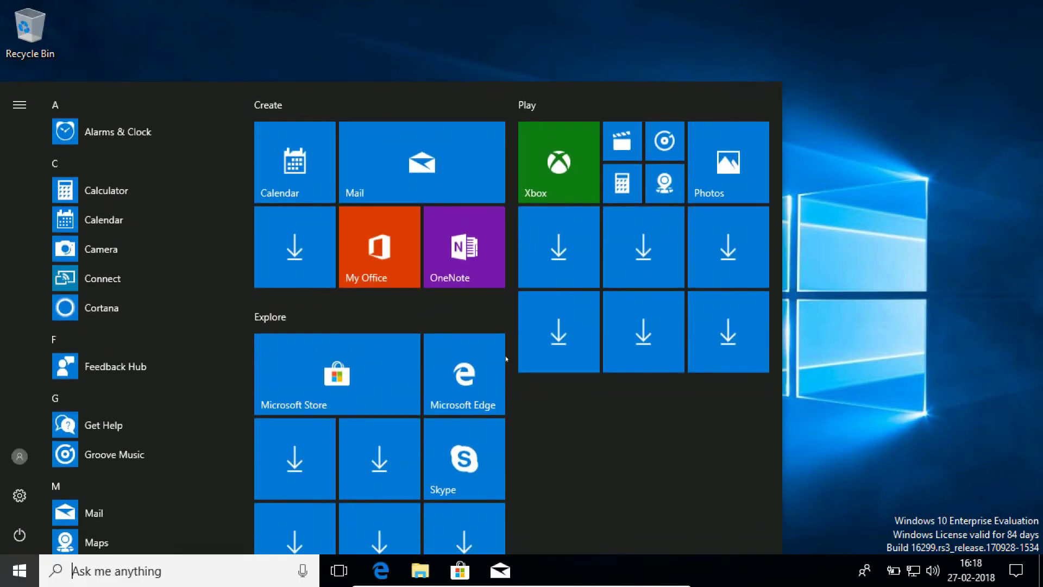
{"action": "type", "text": "\\\\"}
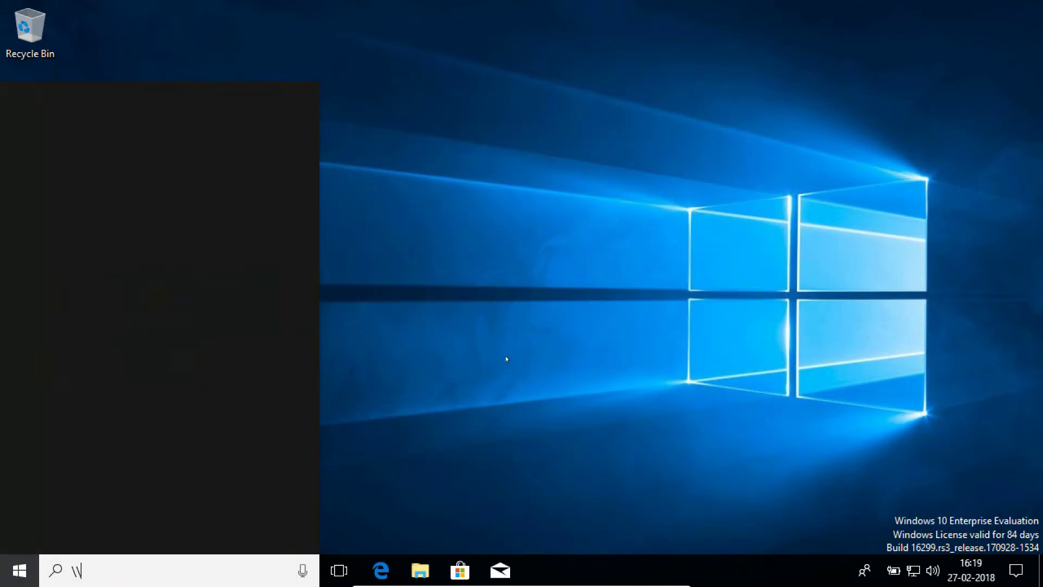
{"action": "type", "text": "mt"}
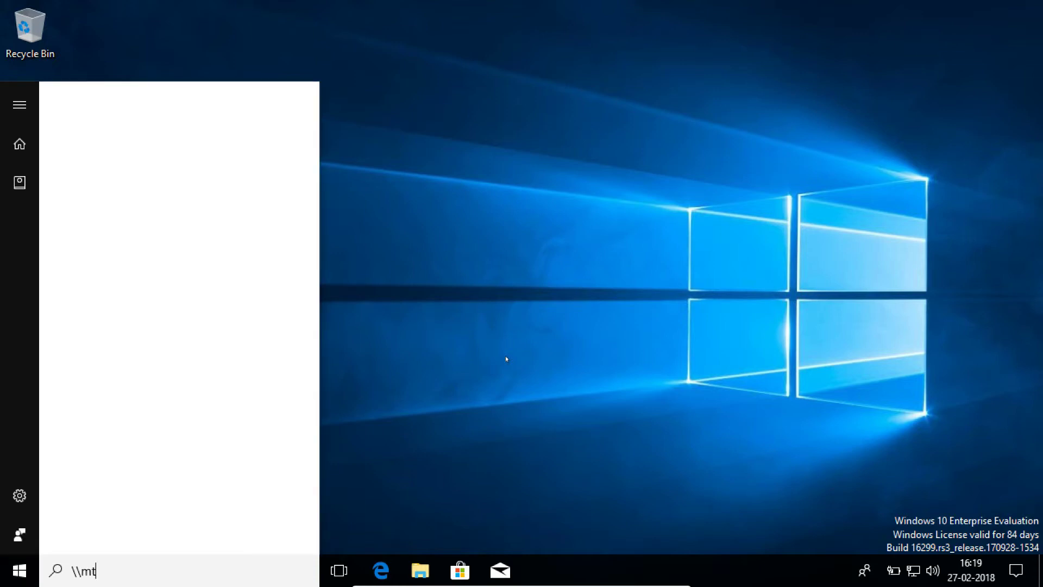
{"action": "type", "text": "ds"}
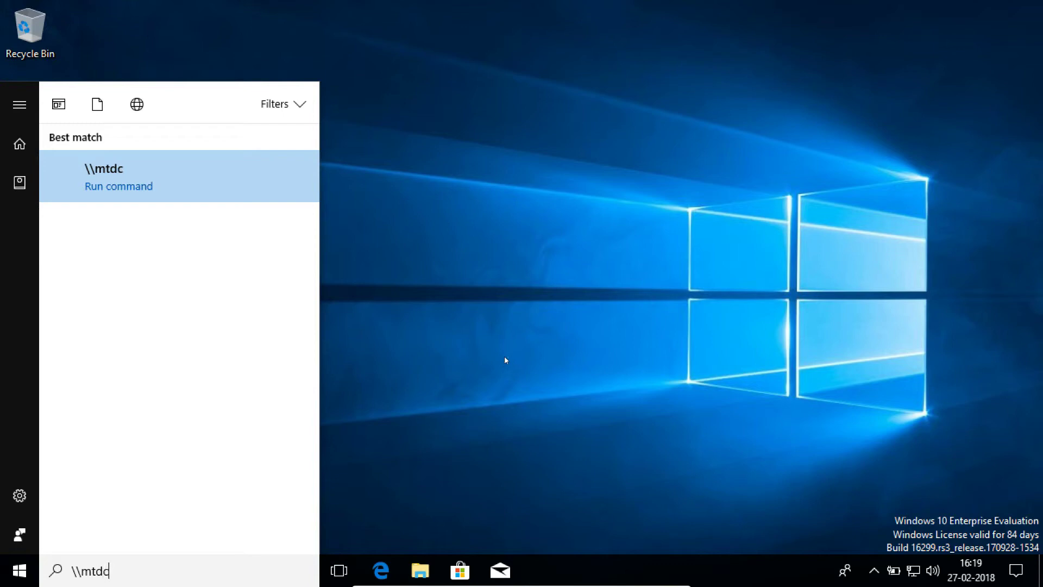
{"action": "type", "text": "01"}
{"action": "key", "text": "Return"}
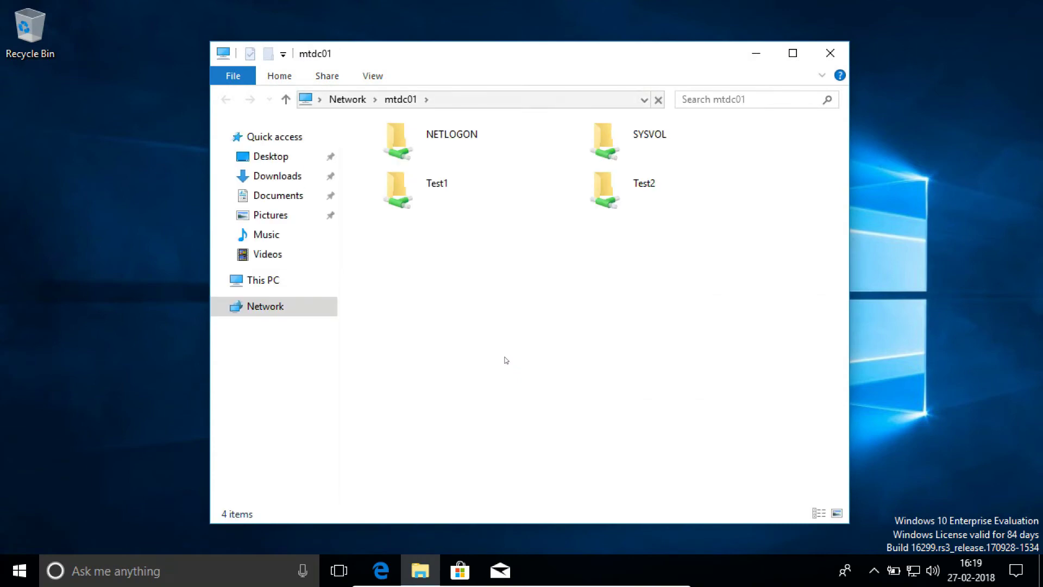
Browse the Test1 share's New Text Document and the empty Test2 share, then close File Explorer.
{"action": "double_click", "coordinate": [455, 197]}
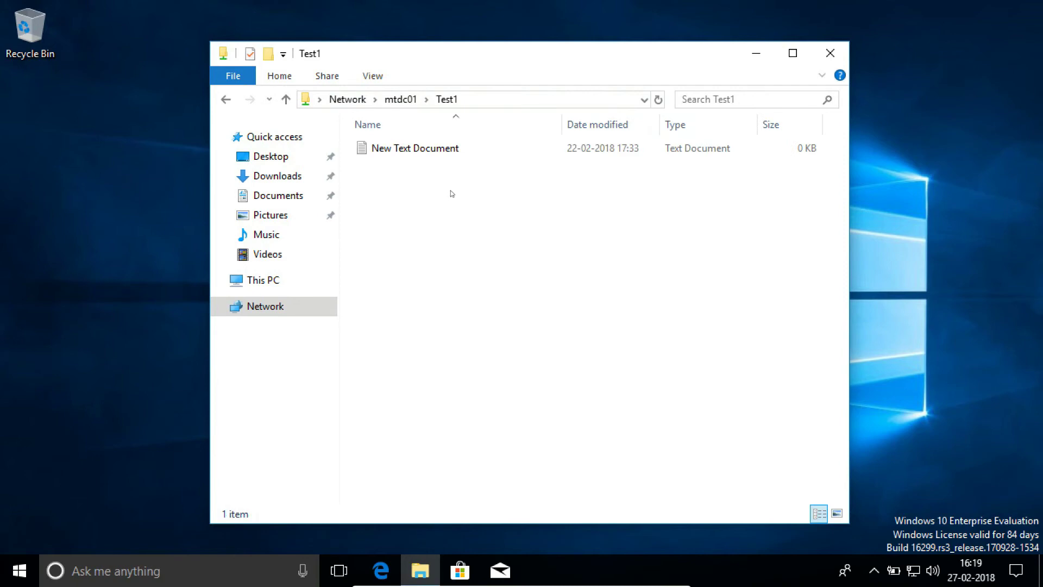
{"action": "left_click", "coordinate": [400, 99]}
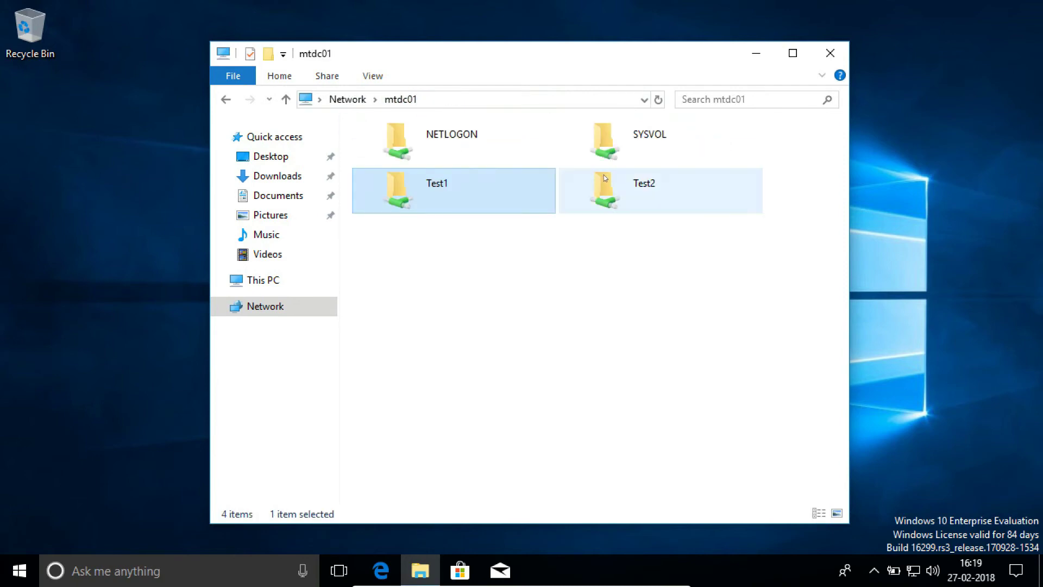
{"action": "double_click", "coordinate": [636, 196]}
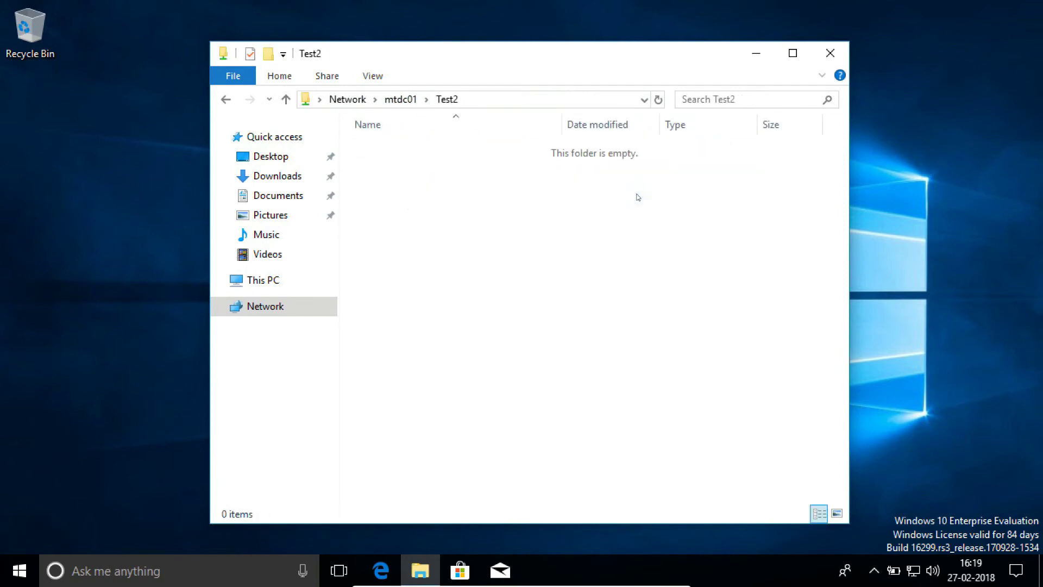
{"action": "left_click", "coordinate": [835, 61]}
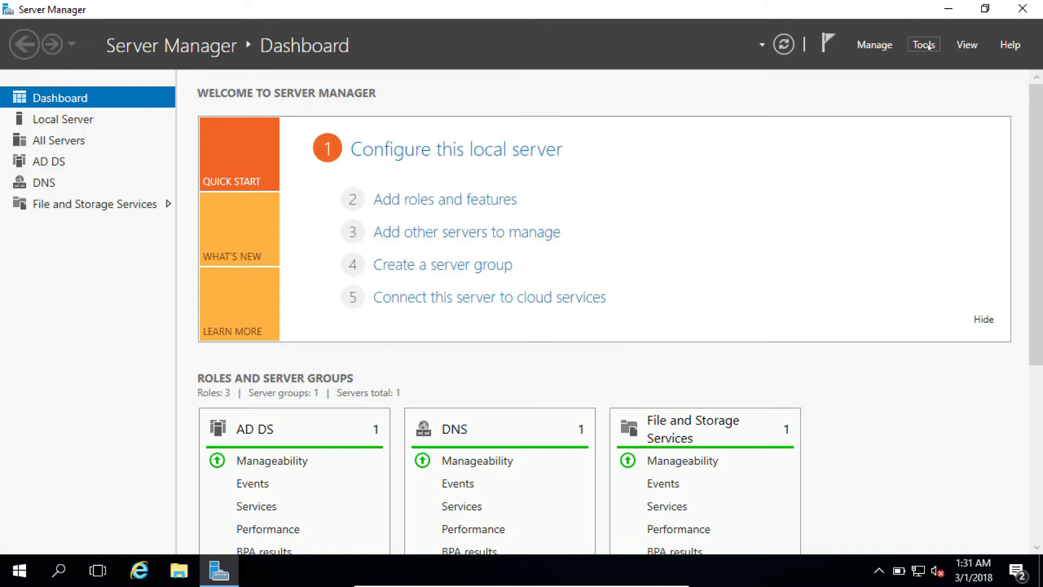
Find MTWS01 in MT.com's Computers container in Active Directory Users and Computers, then minimize it.
{"action": "left_click", "coordinate": [929, 47]}
{"action": "left_click", "coordinate": [883, 137]}
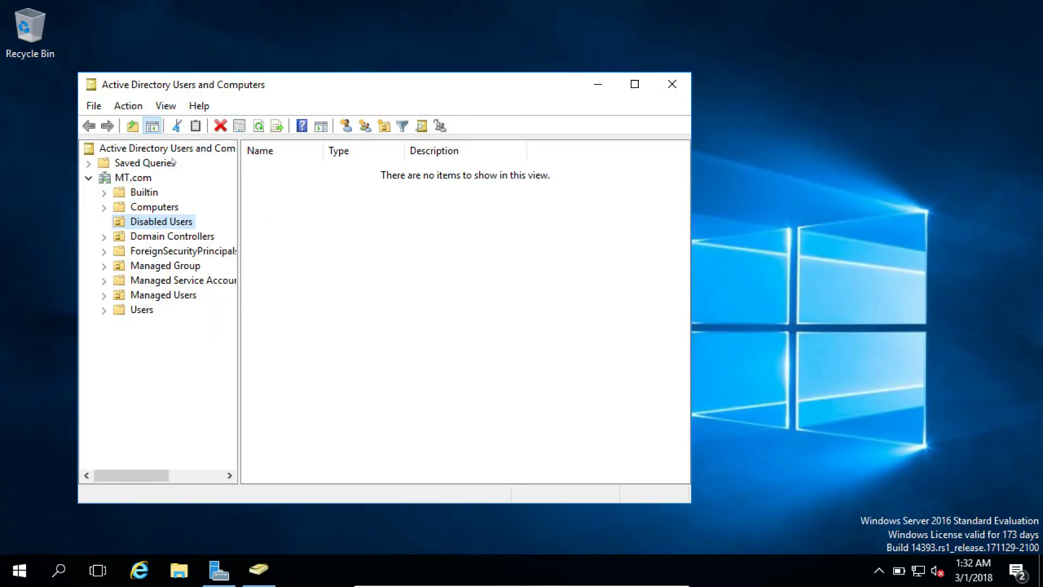
{"action": "left_click", "coordinate": [120, 178]}
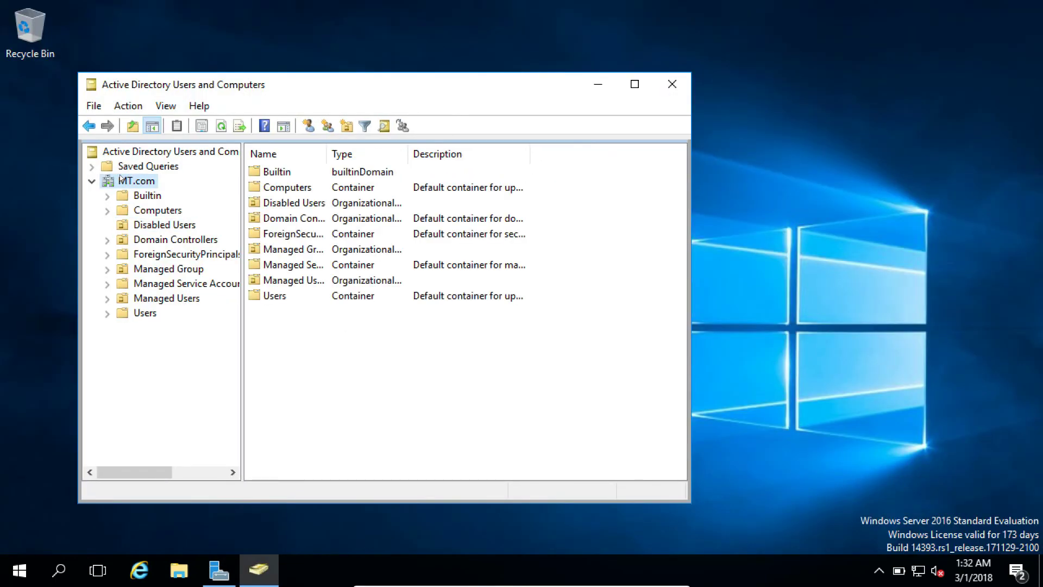
{"action": "left_click", "coordinate": [295, 187]}
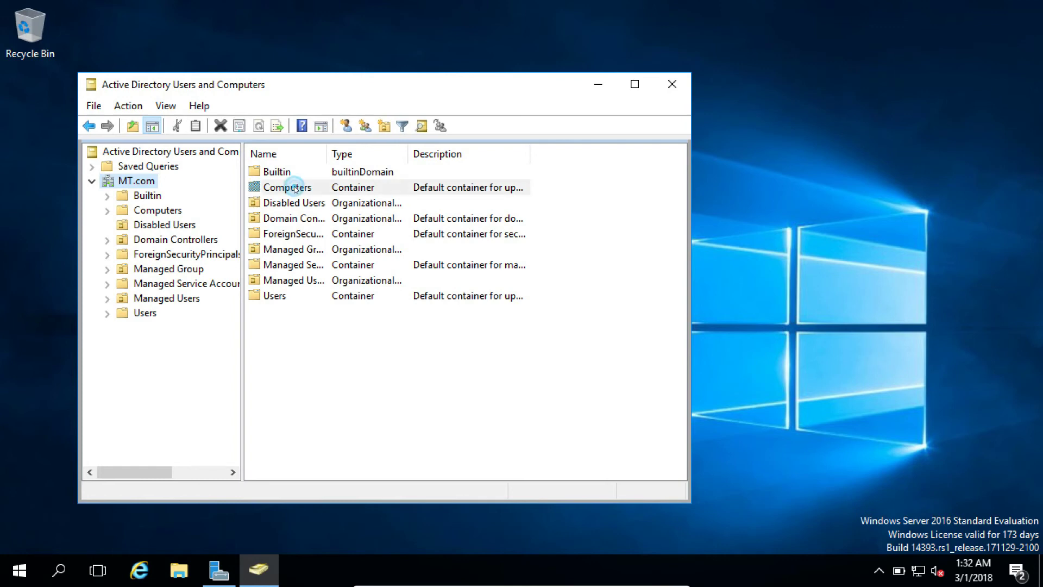
{"action": "double_click", "coordinate": [259, 189]}
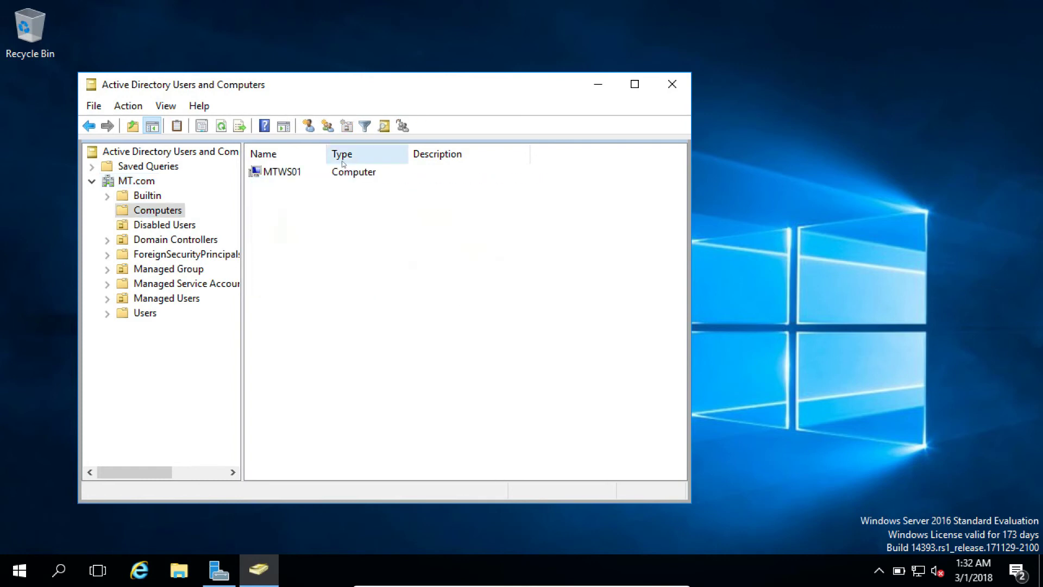
{"action": "left_click", "coordinate": [279, 172]}
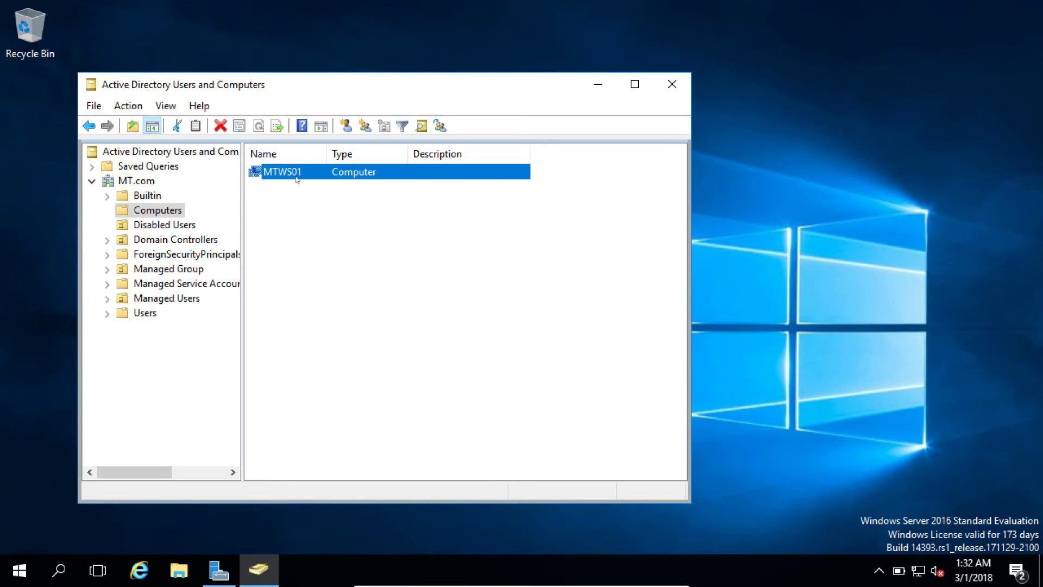
{"action": "left_click", "coordinate": [599, 85]}
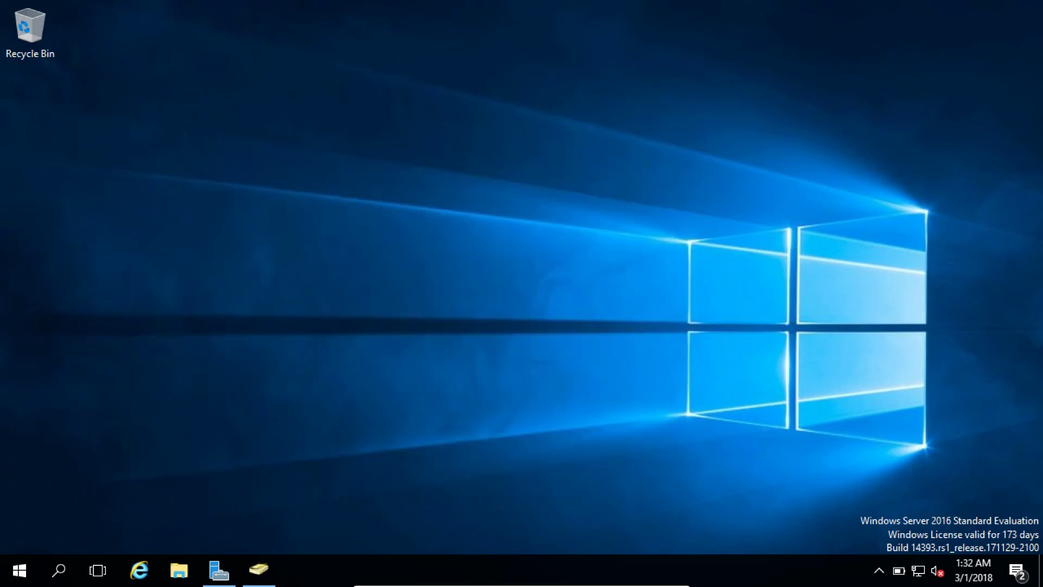